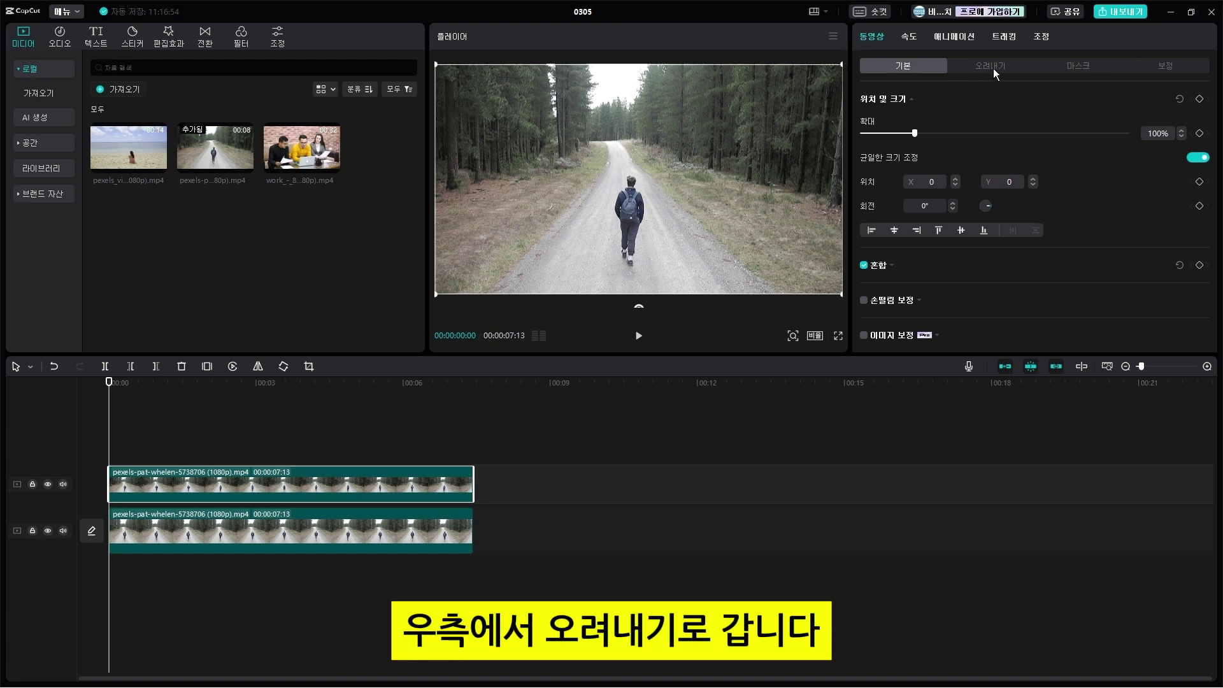
# Turn on auto cutout for the upper forest road clip so only the person is kept.
pyautogui.click(992, 68)
pyautogui.scroll(-1, 972, 293)
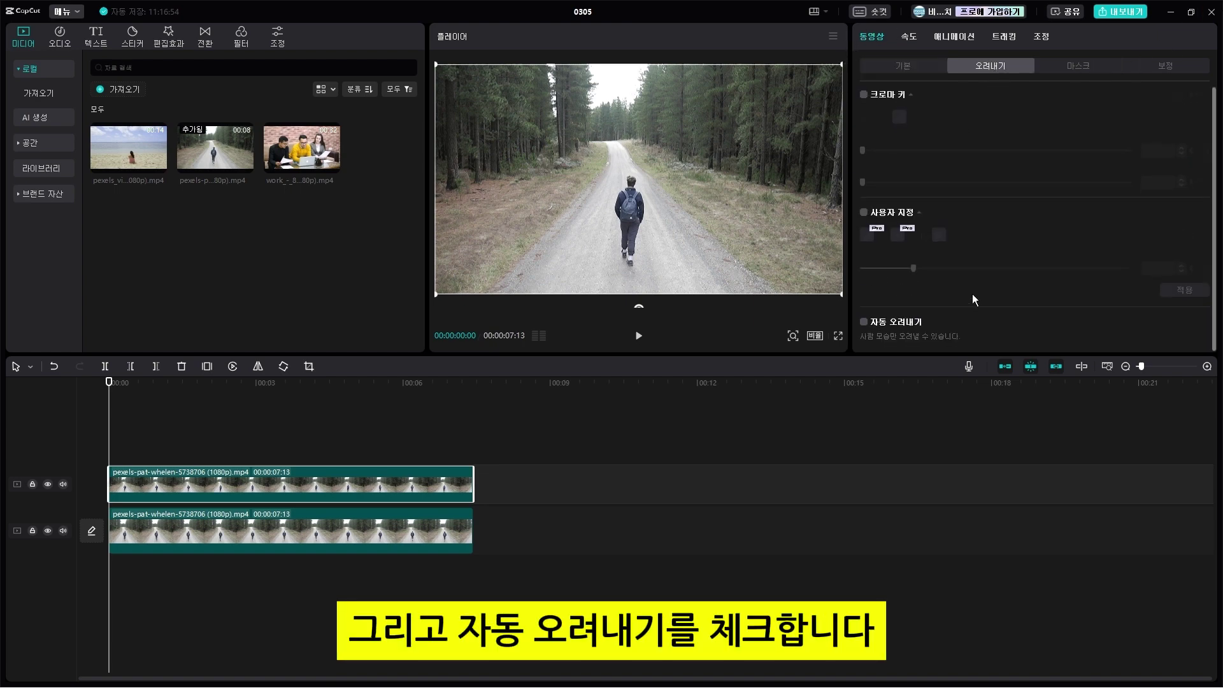
pyautogui.click(864, 325)
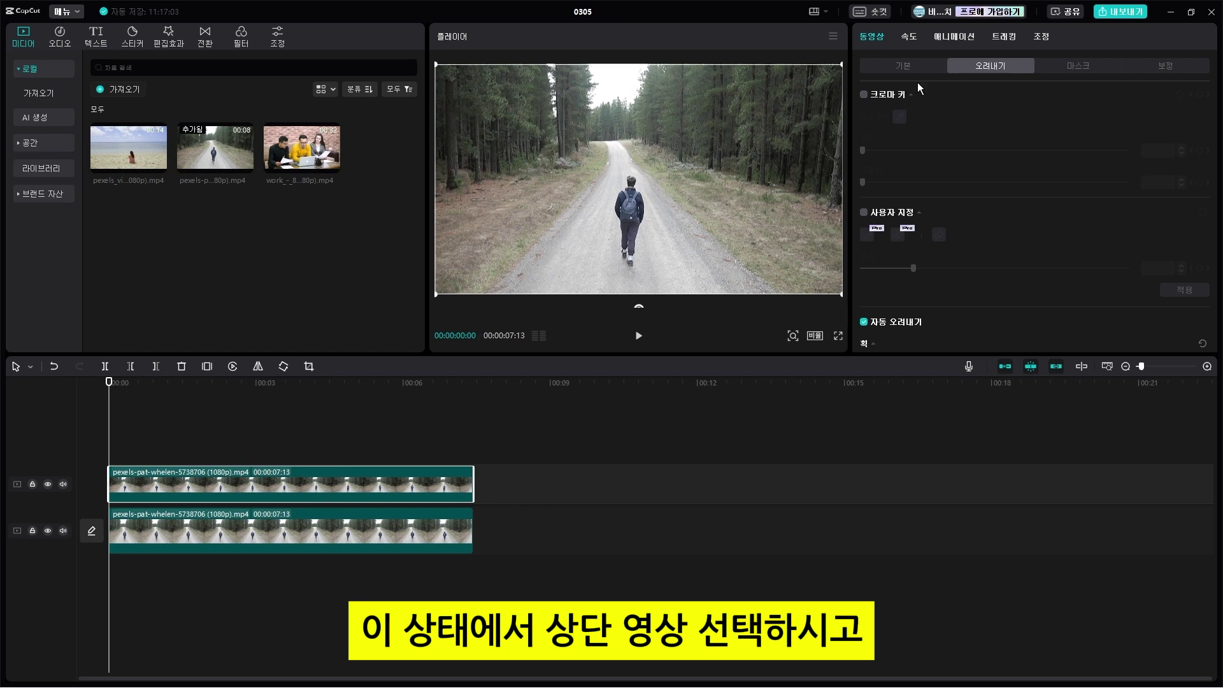
# Set the upper clip's brightness, contrast, highlights and blacks adjustments to -50 each to turn the person into a black silhouette.
pyautogui.click(1042, 37)
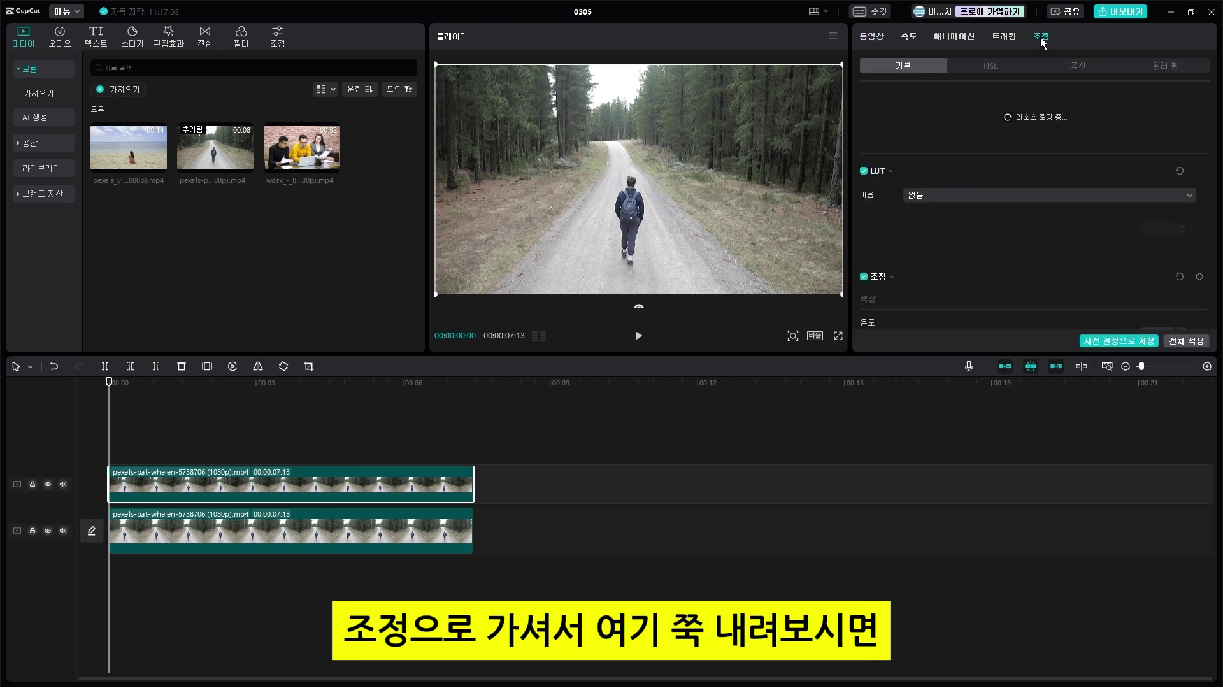
pyautogui.scroll(-4, 961, 203)
pyautogui.scroll(-3, 971, 203)
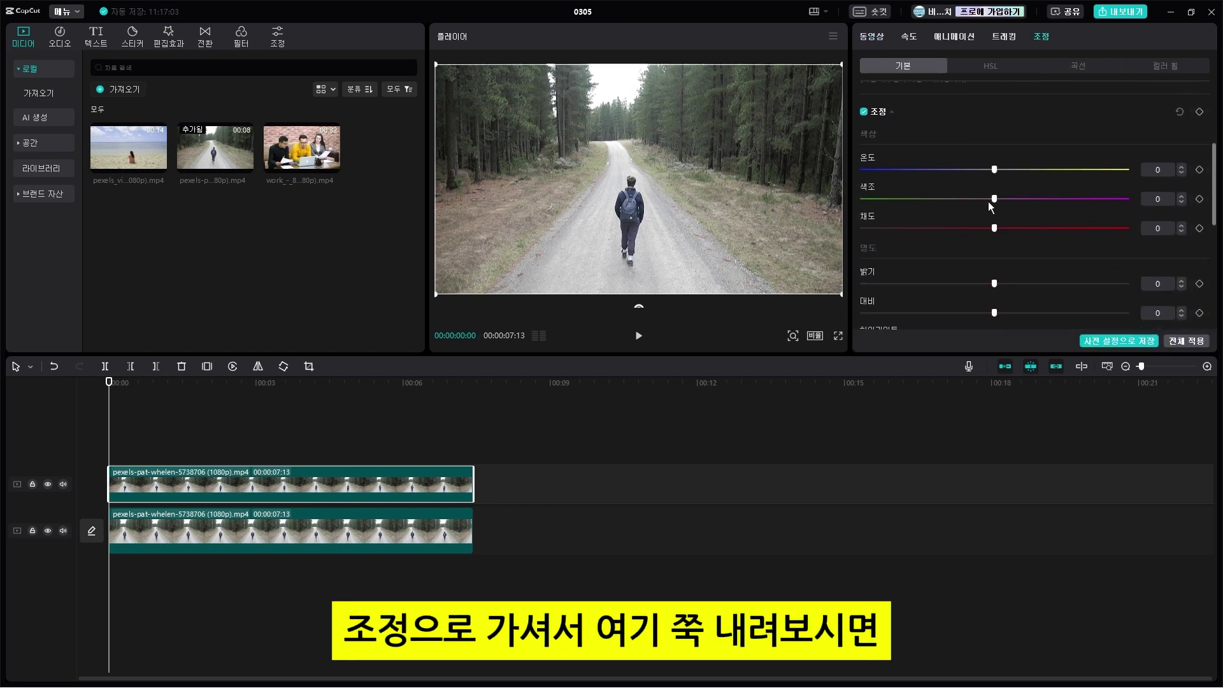
pyautogui.scroll(-1, 1217, 209)
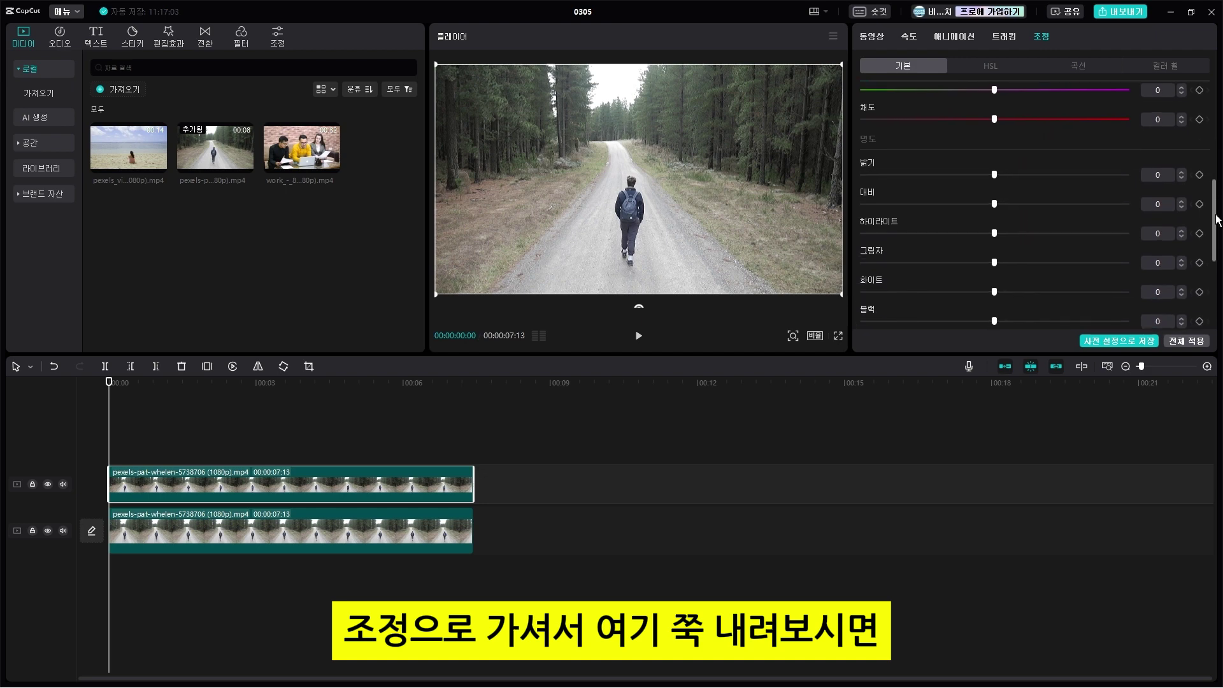
pyautogui.moveTo(994, 164); pyautogui.dragTo(839, 172)
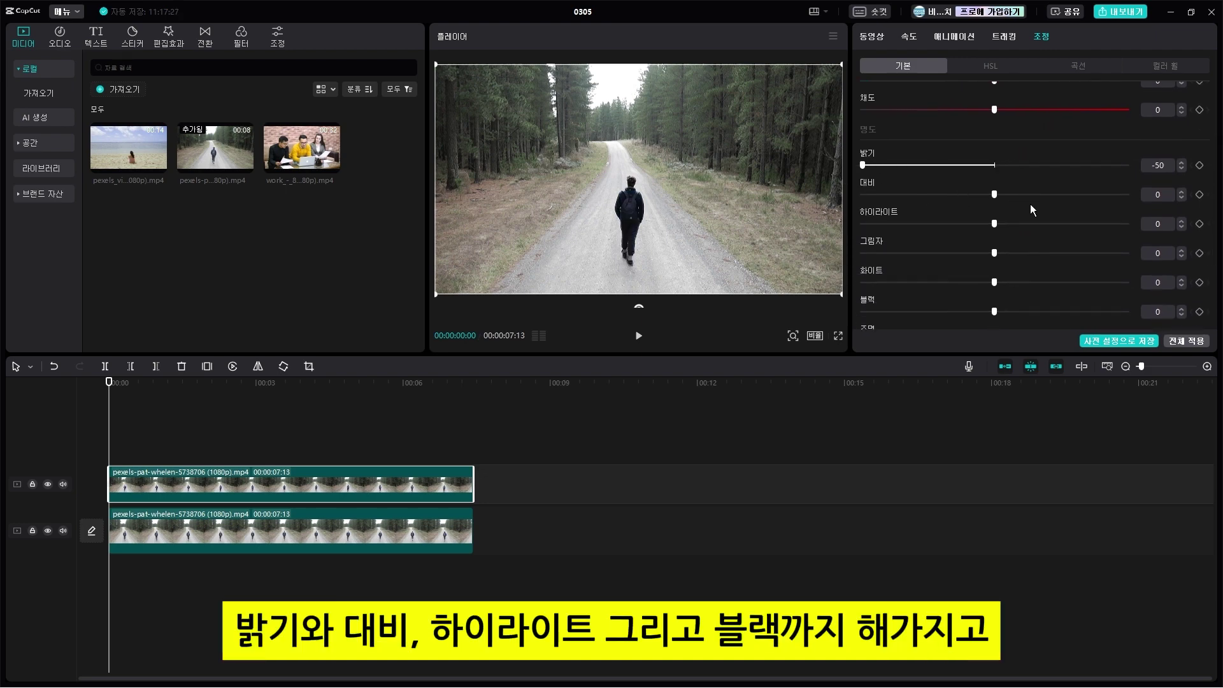
pyautogui.moveTo(994, 194); pyautogui.dragTo(854, 191)
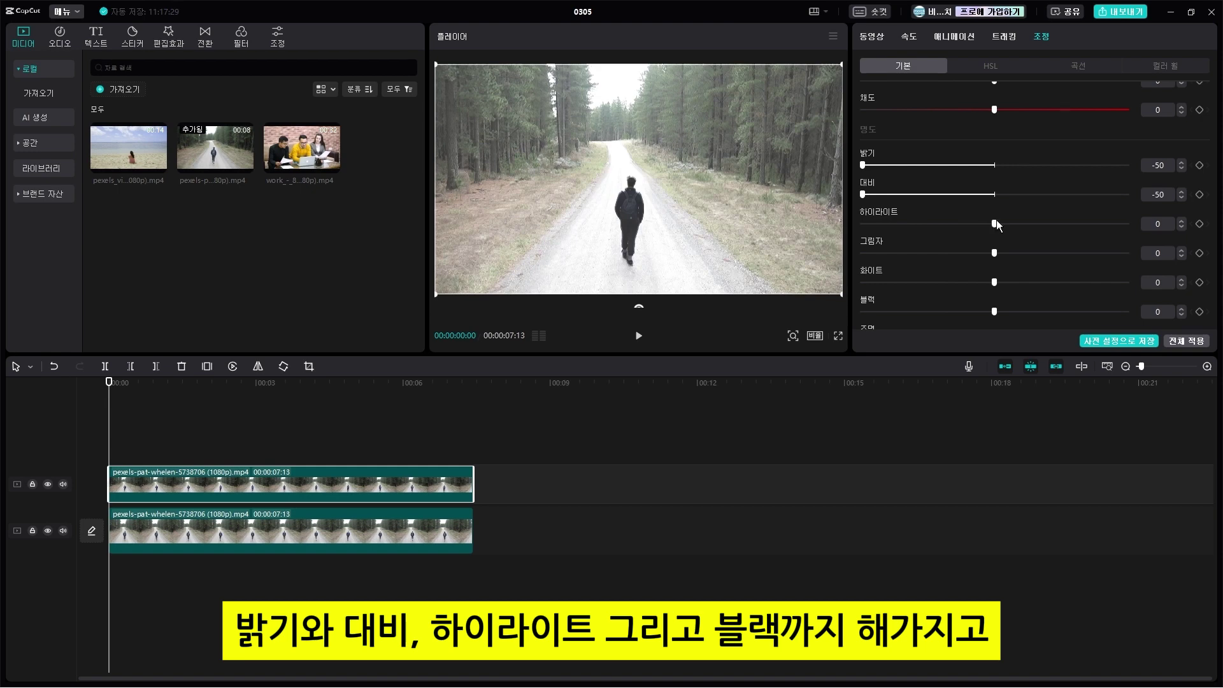
pyautogui.moveTo(995, 224); pyautogui.dragTo(869, 234)
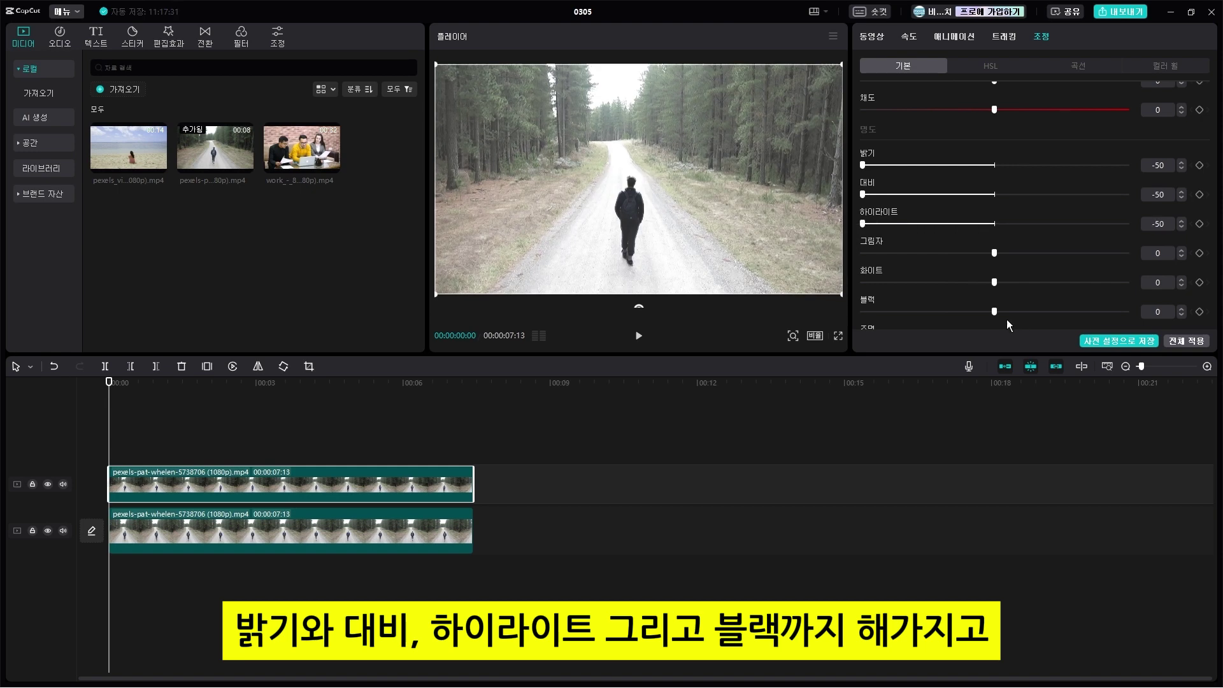
pyautogui.moveTo(994, 312); pyautogui.dragTo(887, 315)
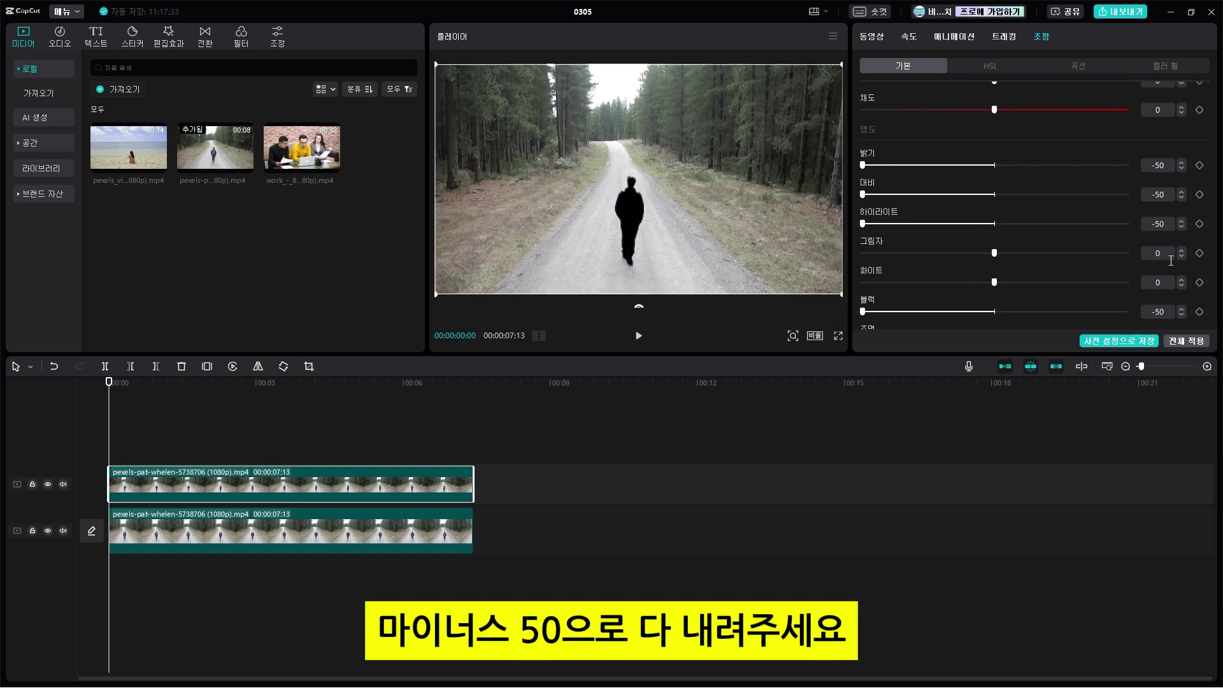
pyautogui.scroll(-1, 1216, 236)
pyautogui.scroll(-1, 1216, 235)
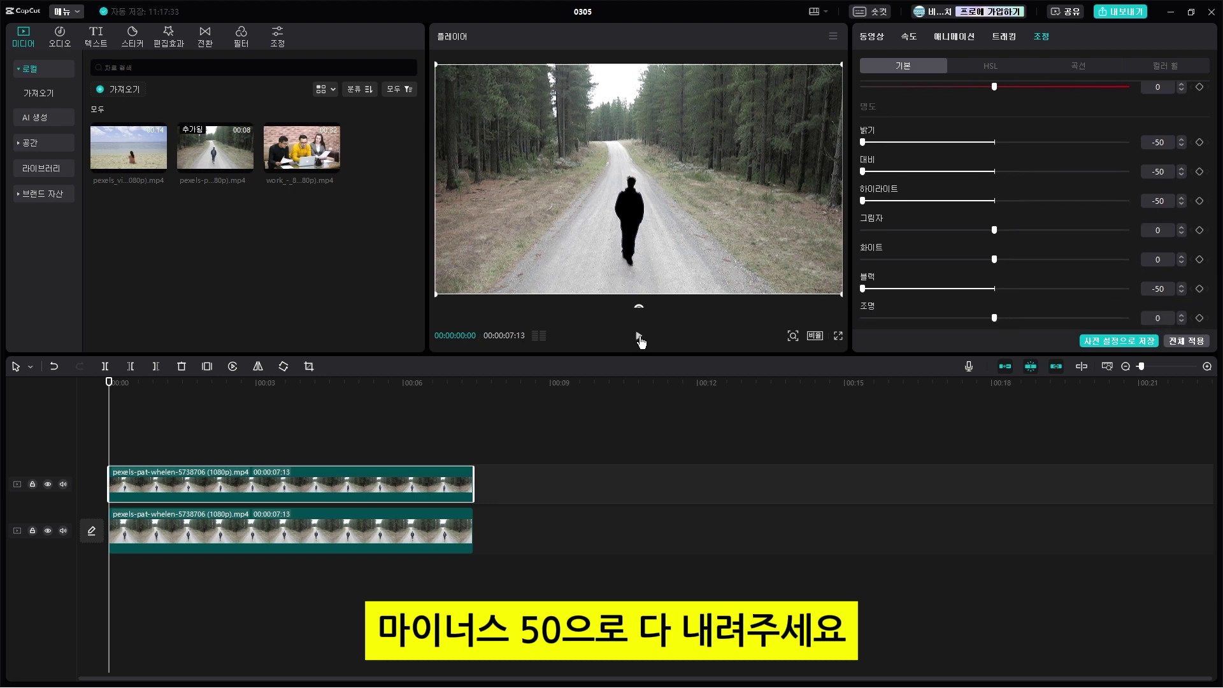
# Play the silhouette effect in the preview and return the playhead to the start of the timeline.
pyautogui.click(639, 335)
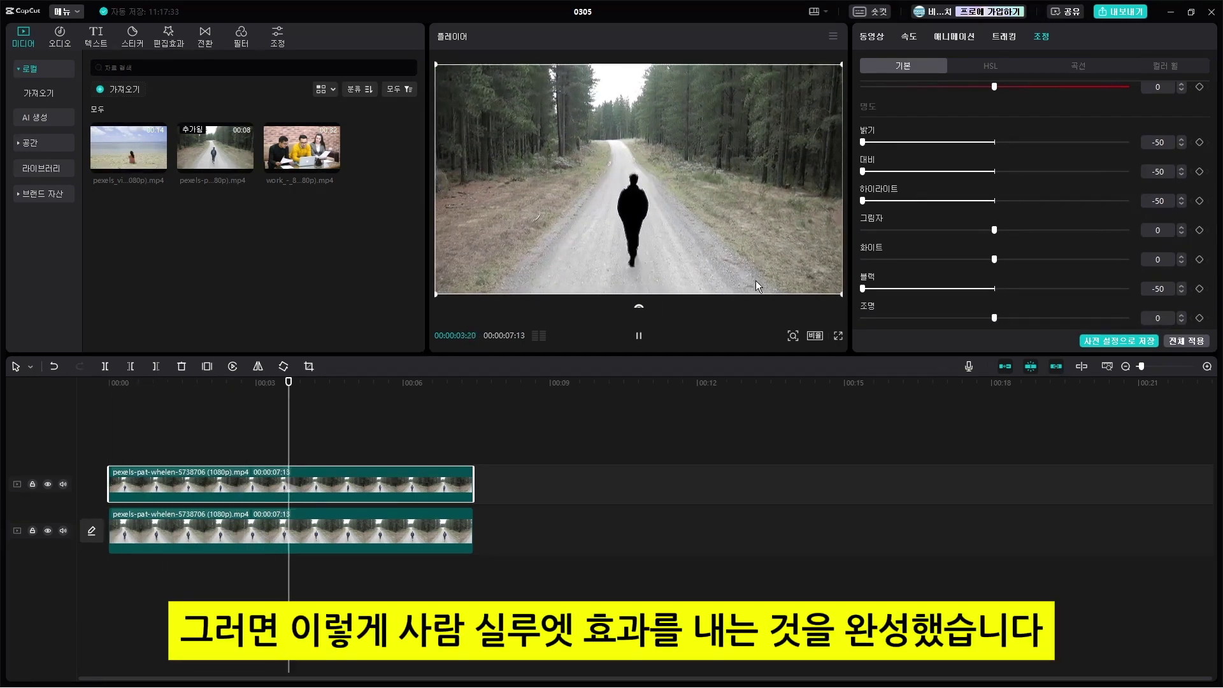
pyautogui.click(372, 402)
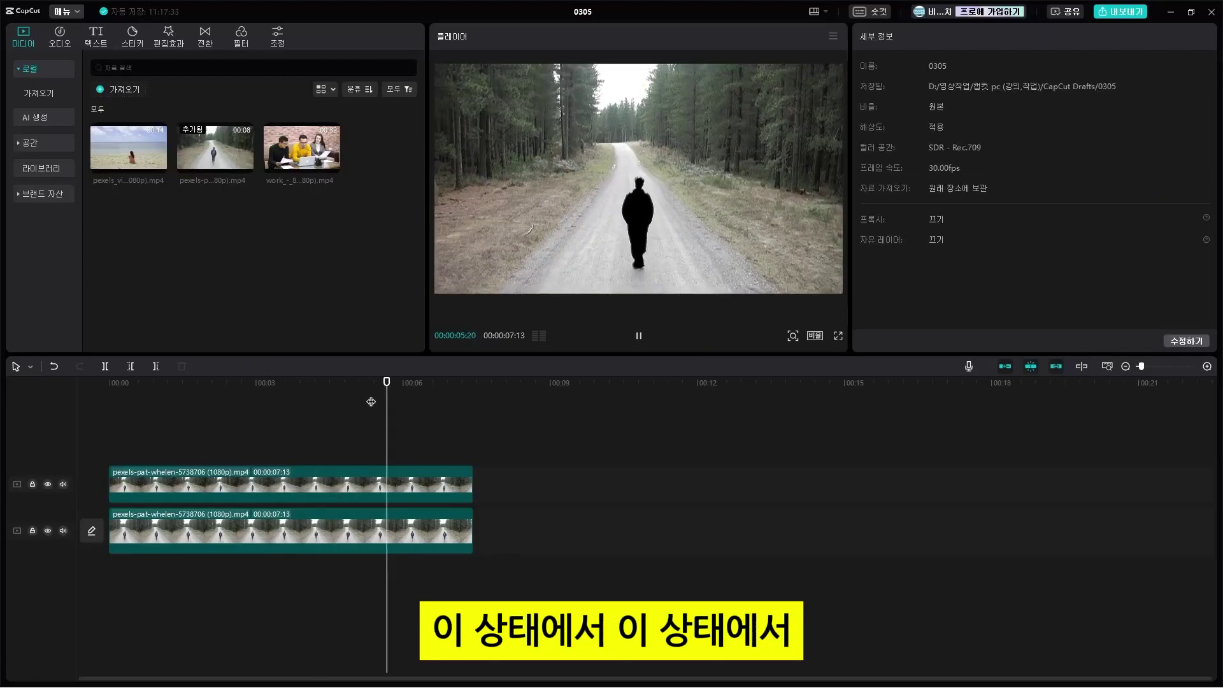
pyautogui.press('space')
pyautogui.press('Home')
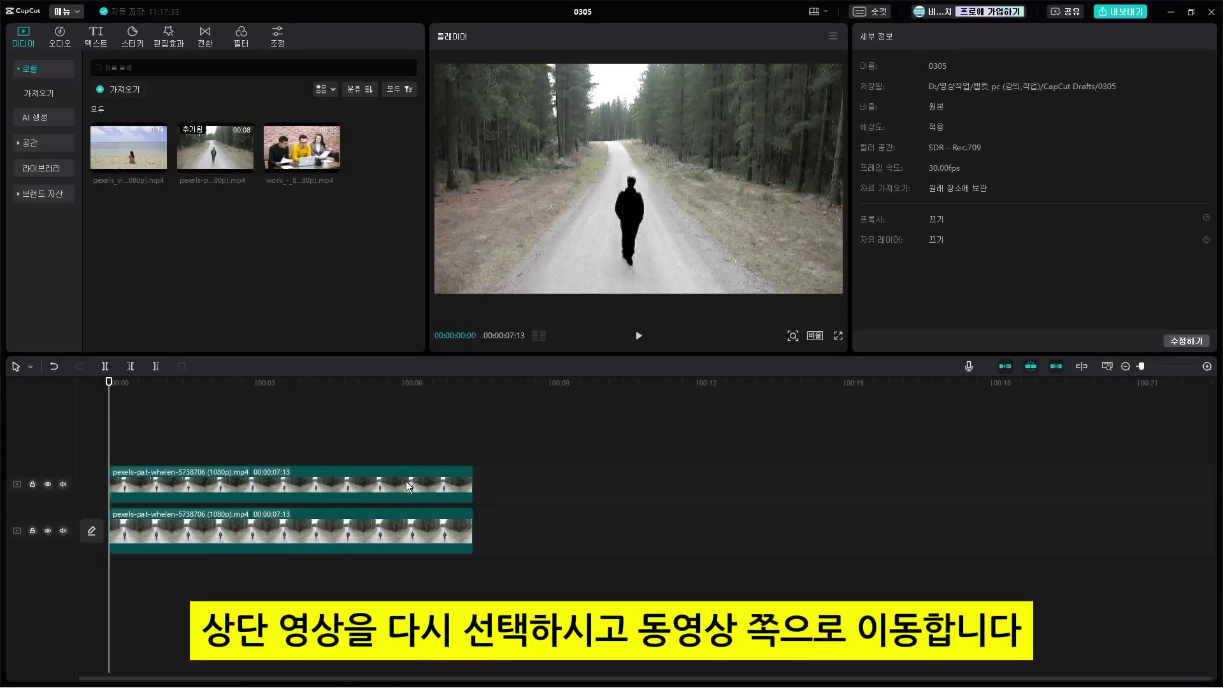
# Set the upper clip's blend opacity to 35% and shift it sideways to position X 183, Y 0.
pyautogui.click(409, 479)
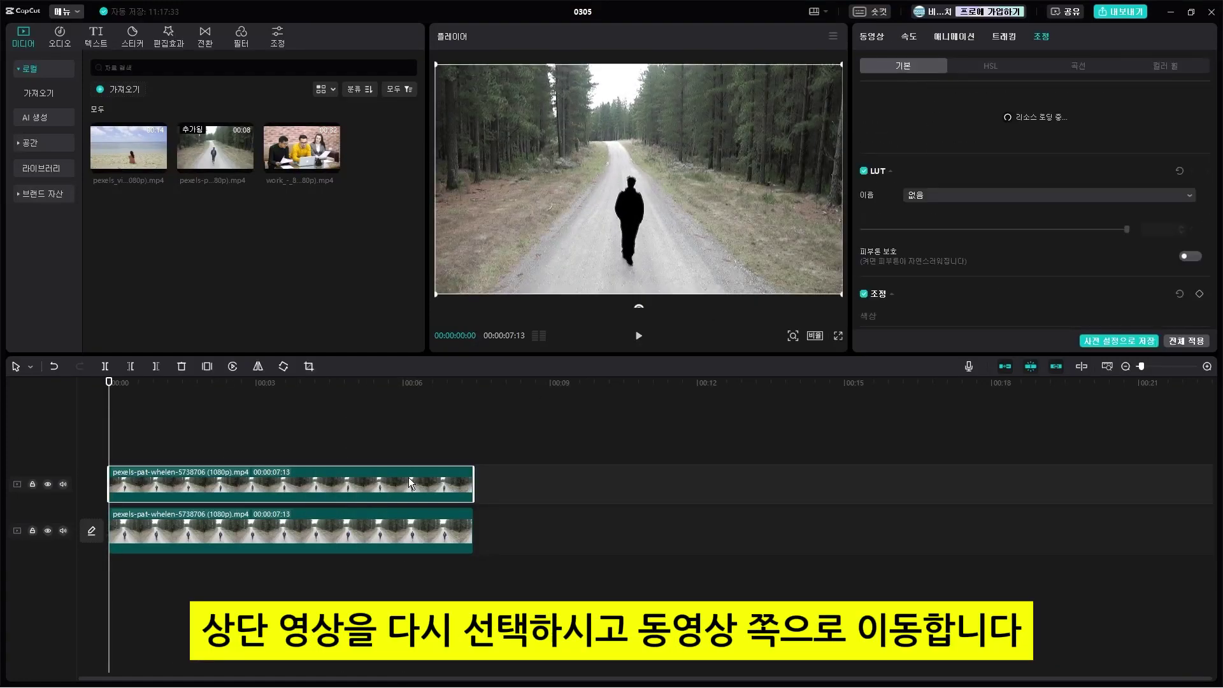
pyautogui.click(878, 36)
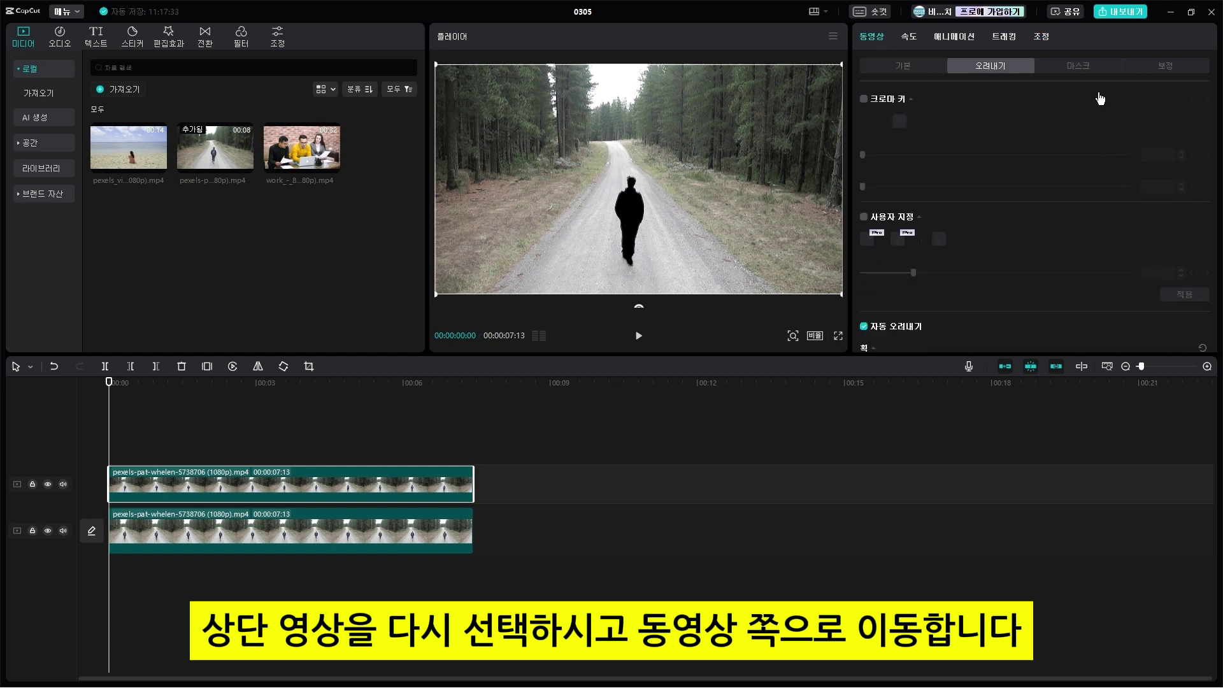
pyautogui.click(901, 67)
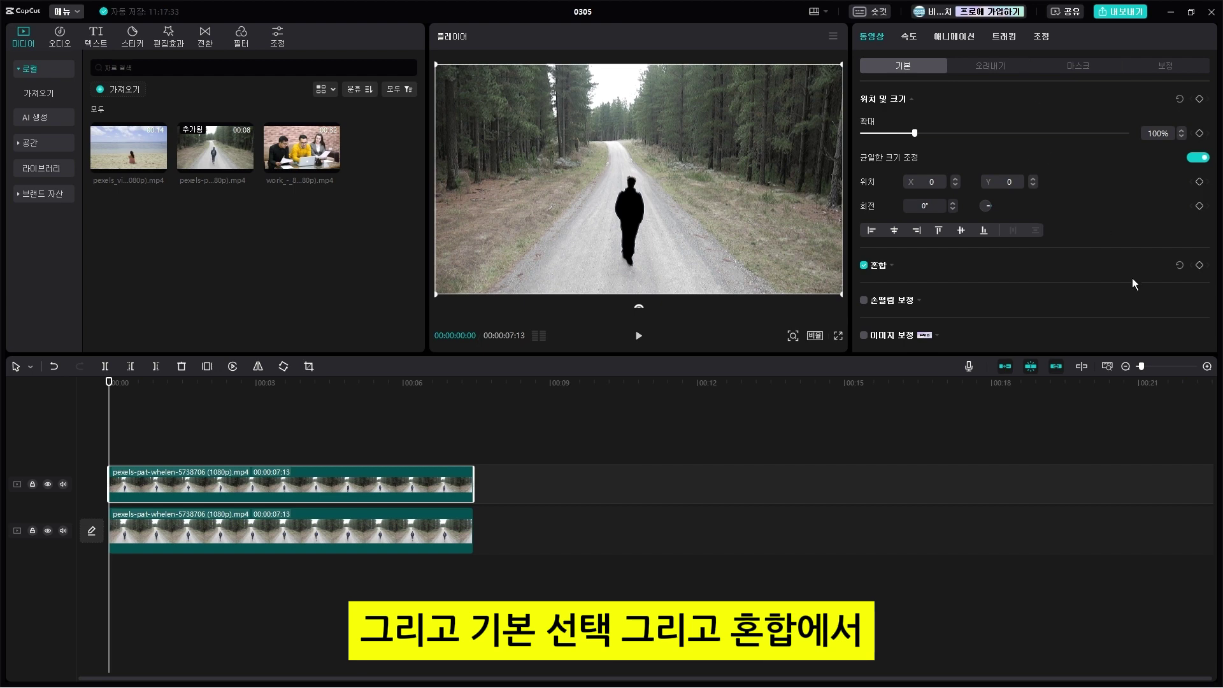
pyautogui.click(1115, 275)
pyautogui.scroll(-1, 1113, 272)
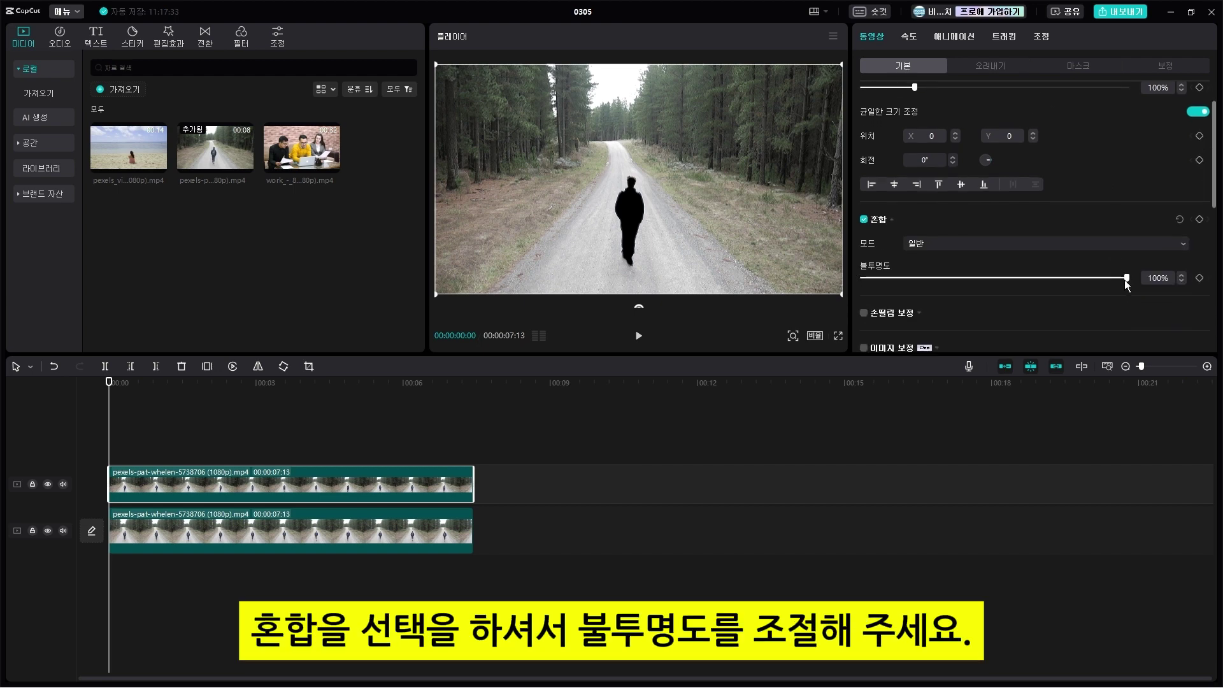
pyautogui.moveTo(1126, 278); pyautogui.dragTo(956, 282)
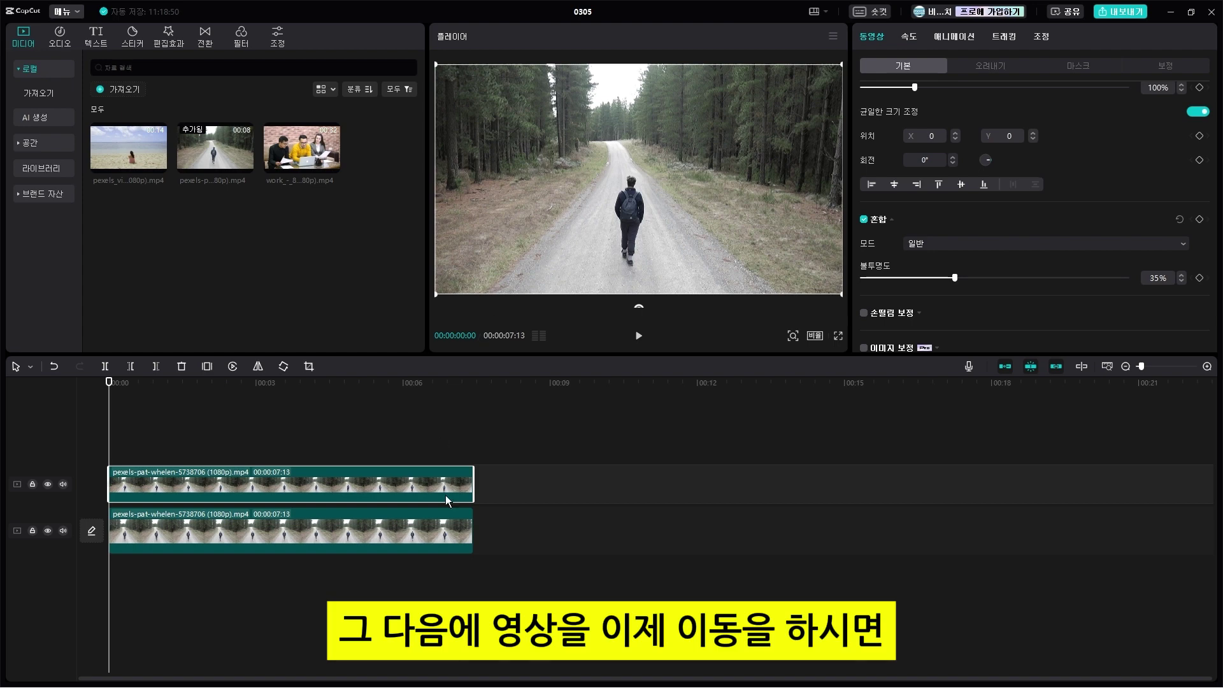
pyautogui.moveTo(683, 193); pyautogui.dragTo(700, 194)
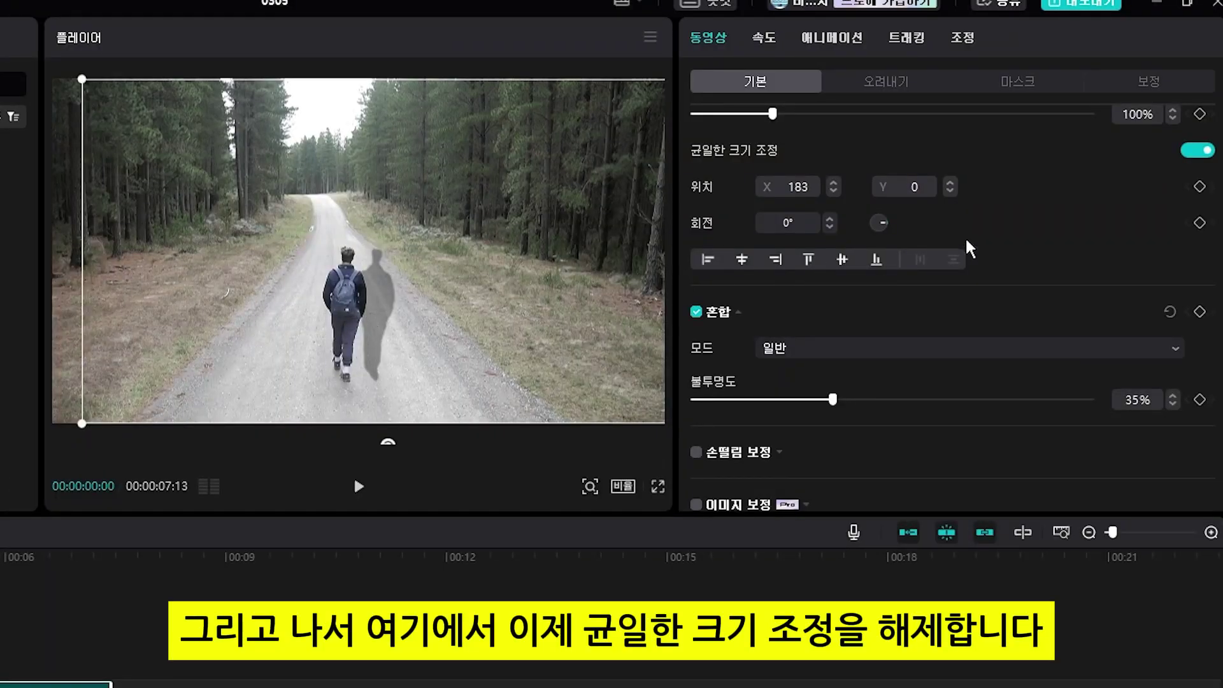
# Turn off uniform scaling for the upper clip and scale it to 94% width and 82% height.
pyautogui.scroll(1, 893, 246)
pyautogui.click(1204, 220)
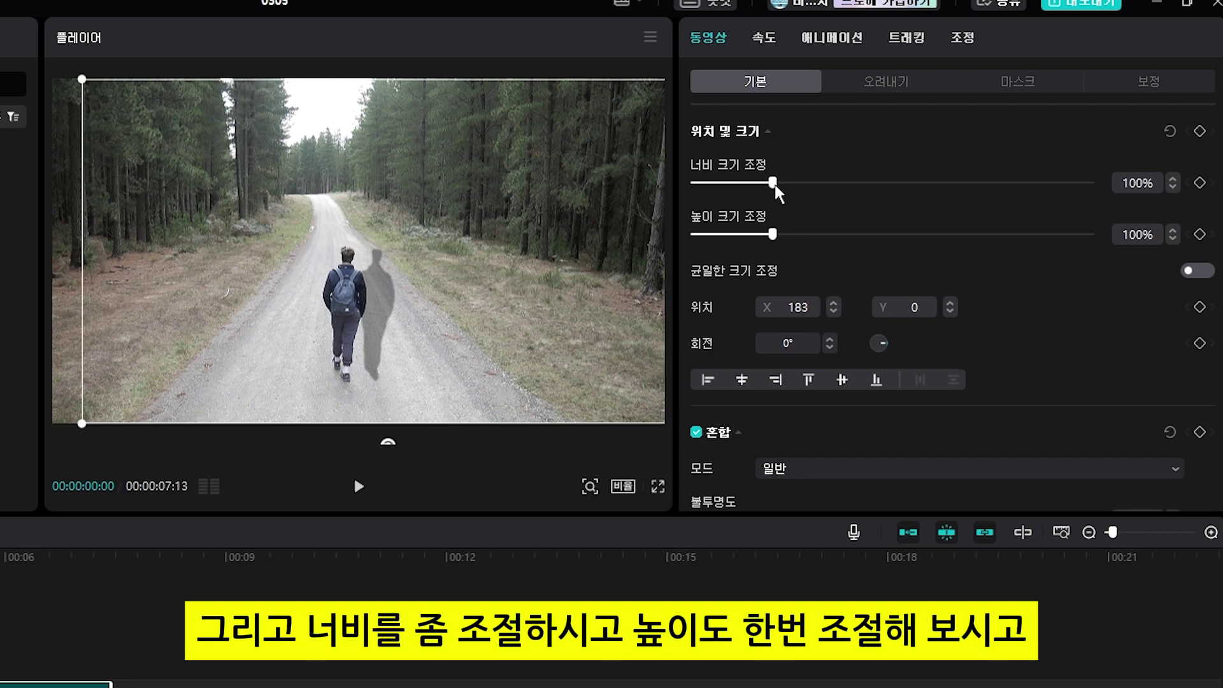
pyautogui.moveTo(773, 183)
pyautogui.mouseDown()
pyautogui.moveTo(789, 183)
pyautogui.moveTo(768, 183)
pyautogui.mouseUp()
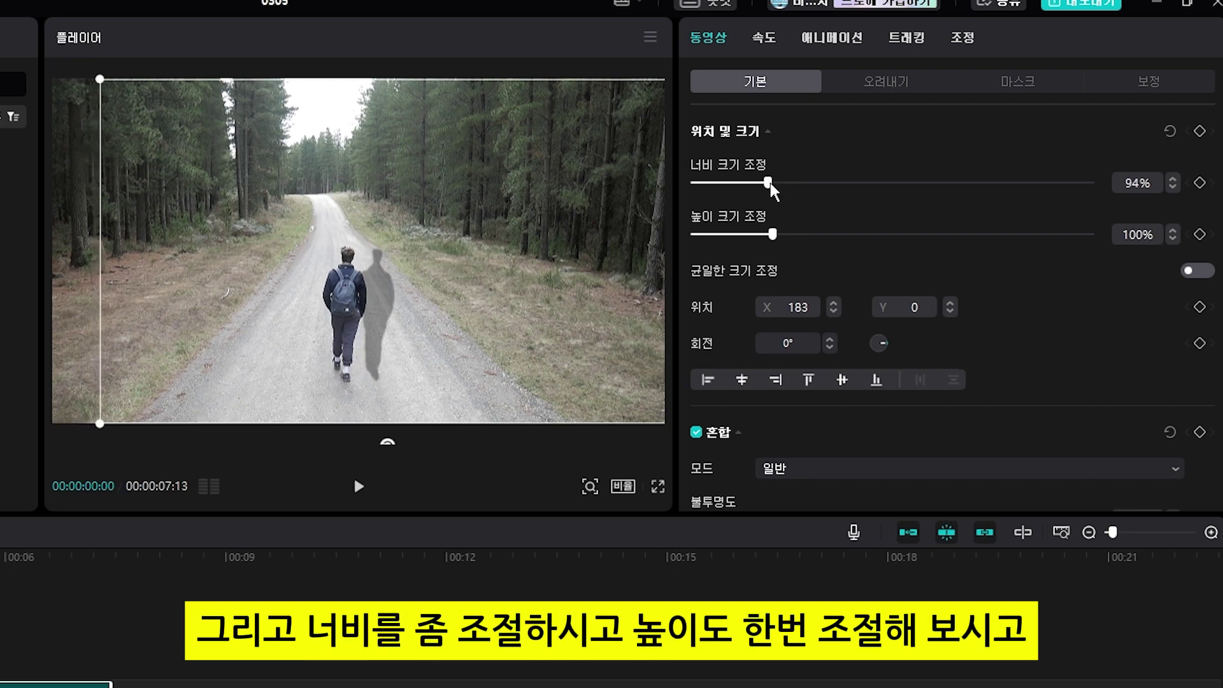
pyautogui.moveTo(773, 236)
pyautogui.mouseDown()
pyautogui.moveTo(783, 236)
pyautogui.moveTo(758, 236)
pyautogui.mouseUp()
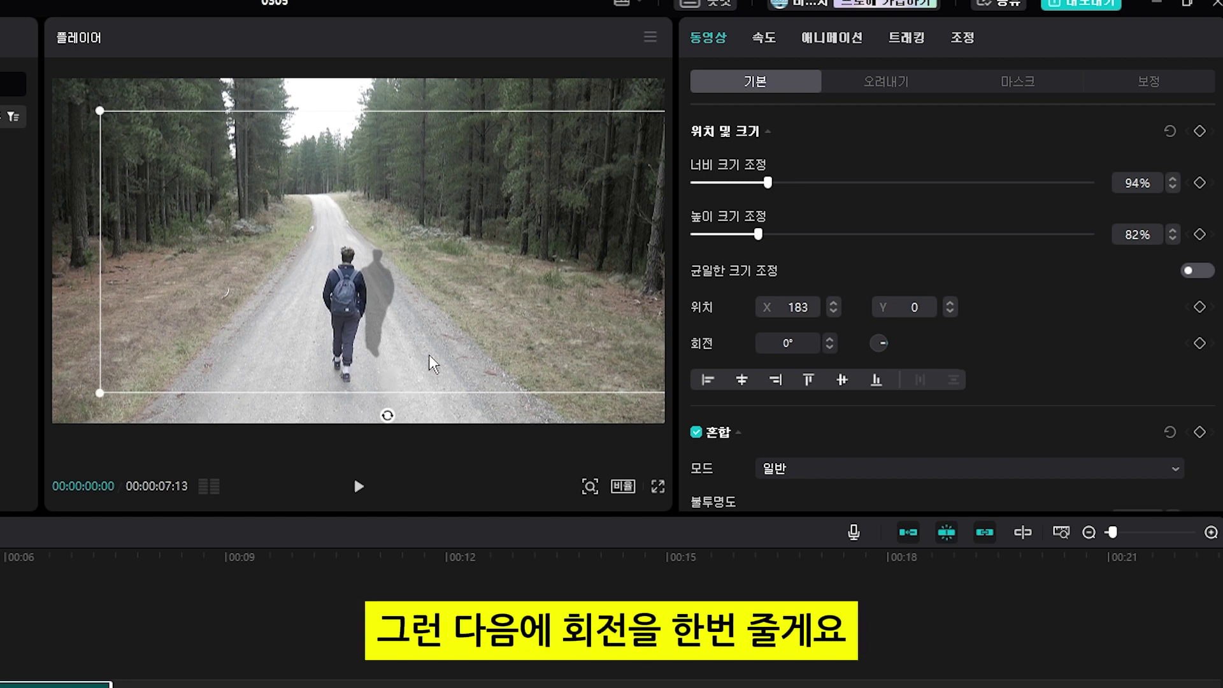
# Rotate the silhouette 75° and move it to X 602, Y -682 so it lies as a shadow from the feet, and play the result.
pyautogui.moveTo(388, 416); pyautogui.dragTo(230, 293)
pyautogui.moveTo(375, 260); pyautogui.dragTo(426, 369)
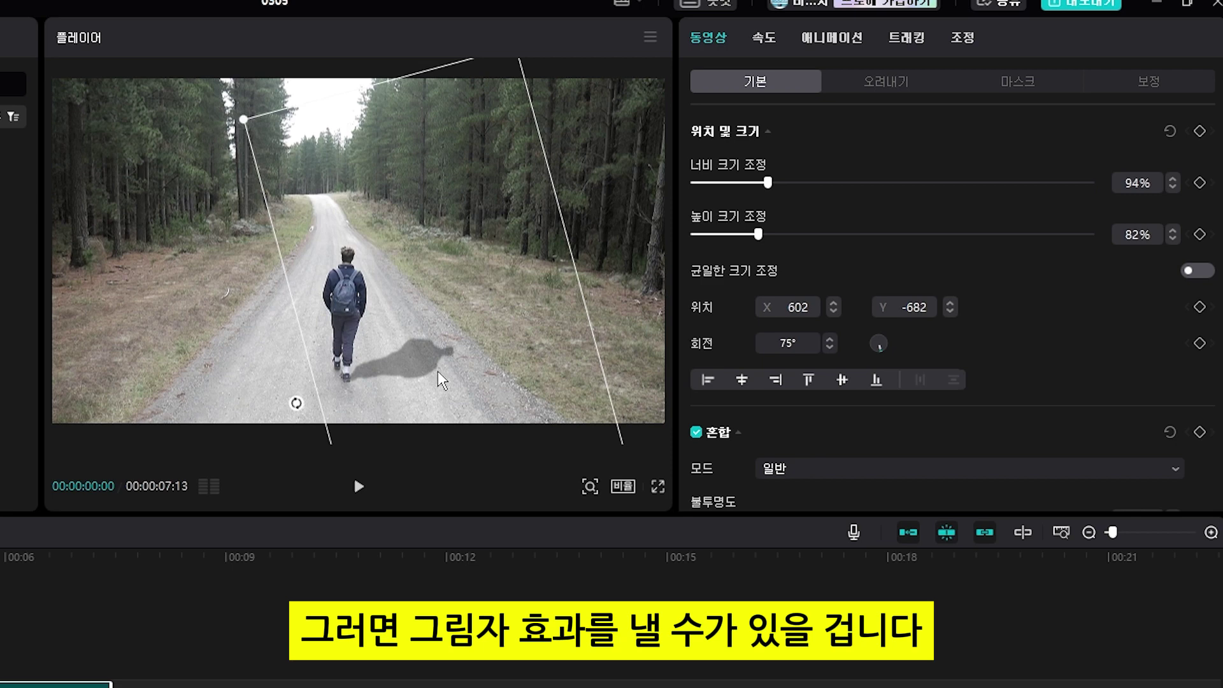
pyautogui.click(237, 447)
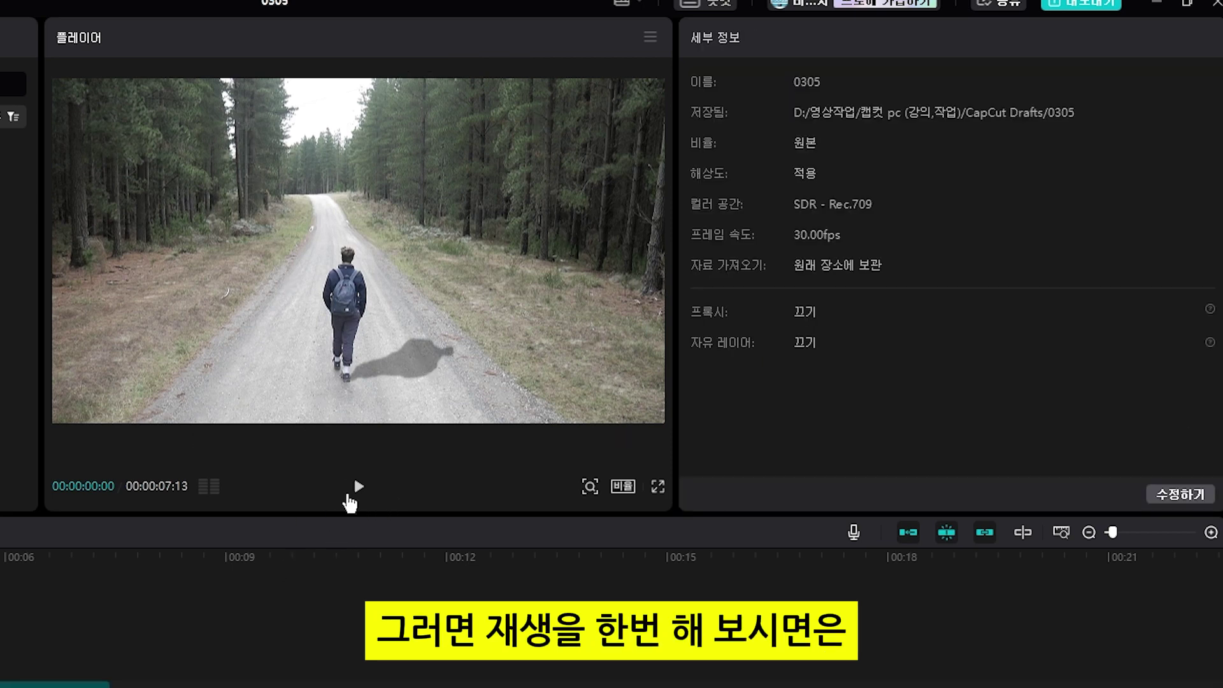
pyautogui.click(357, 492)
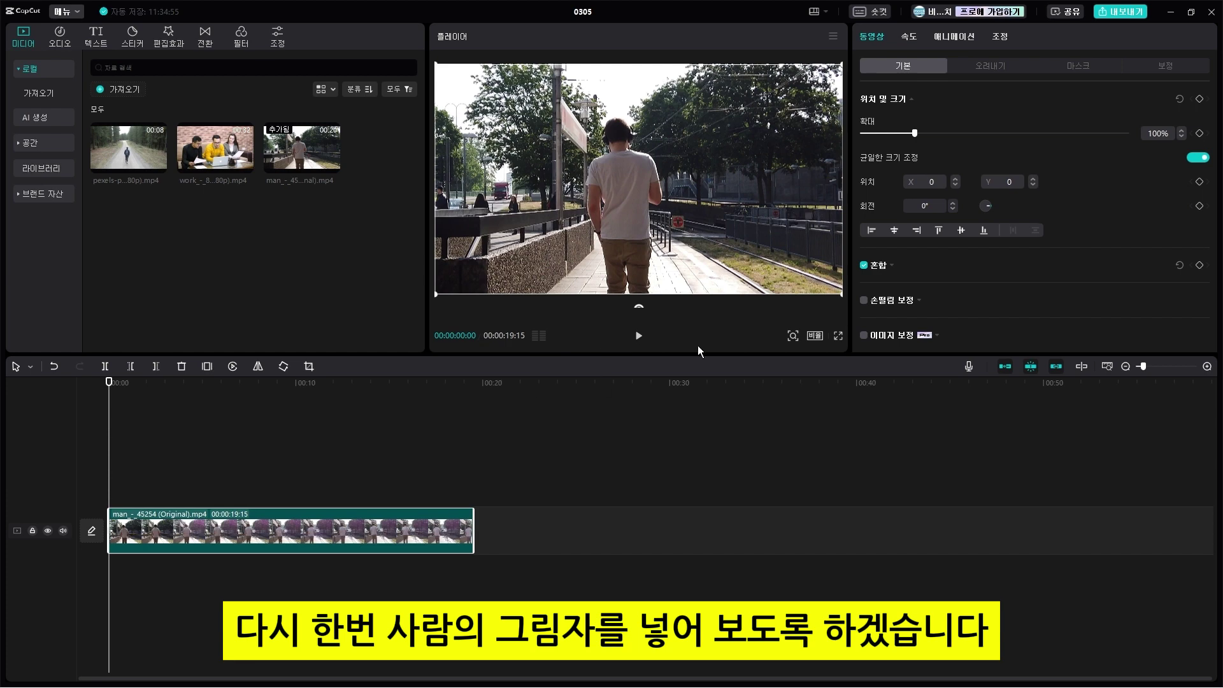
# Preview the walking man clip from the start and duplicate it onto the track above, aligned with the original.
pyautogui.press('space')
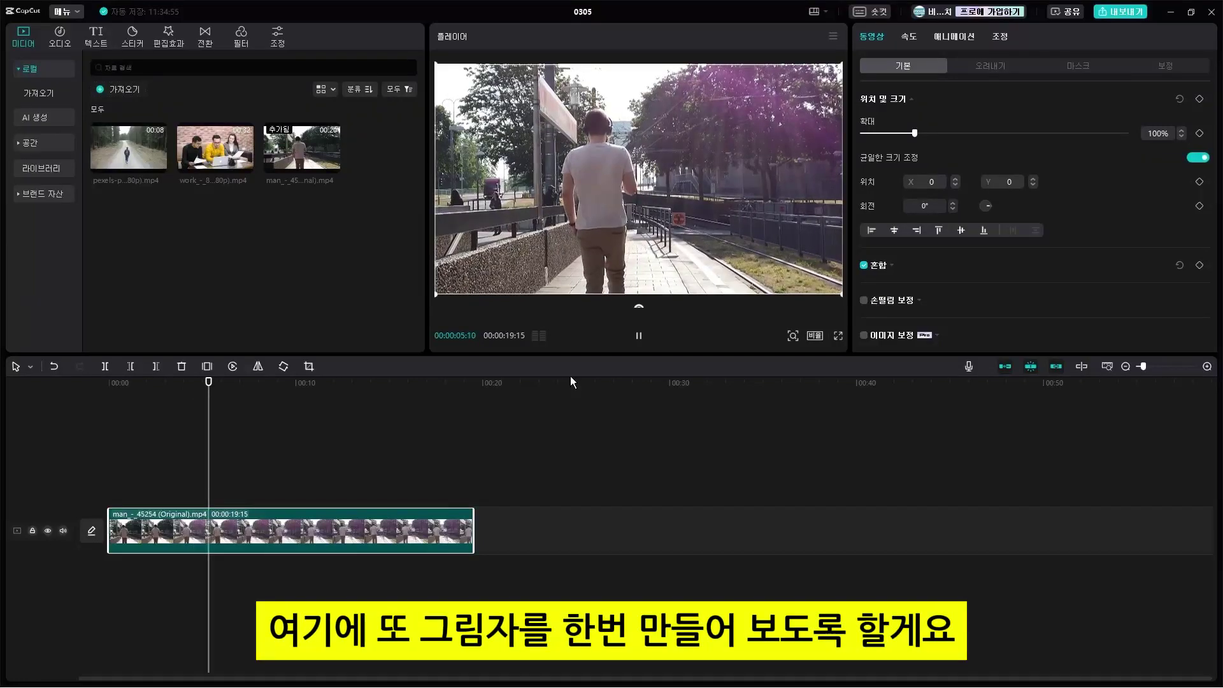
pyautogui.press('Home')
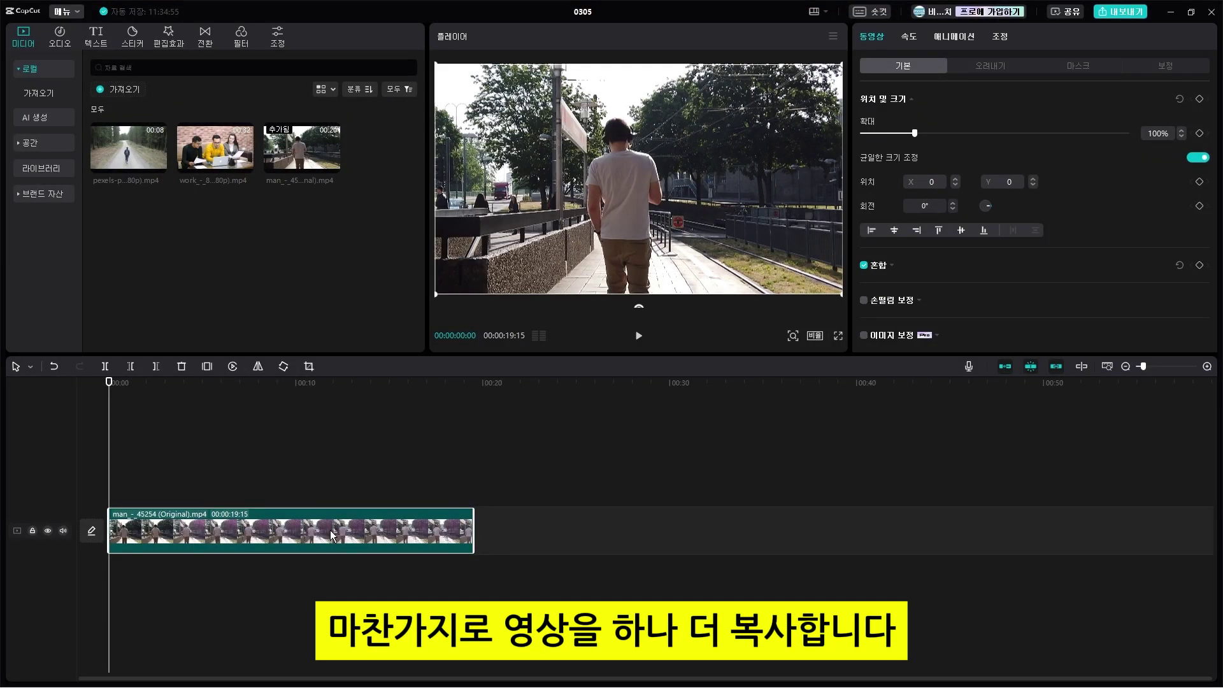
pyautogui.moveTo(332, 535); pyautogui.dragTo(334, 484)
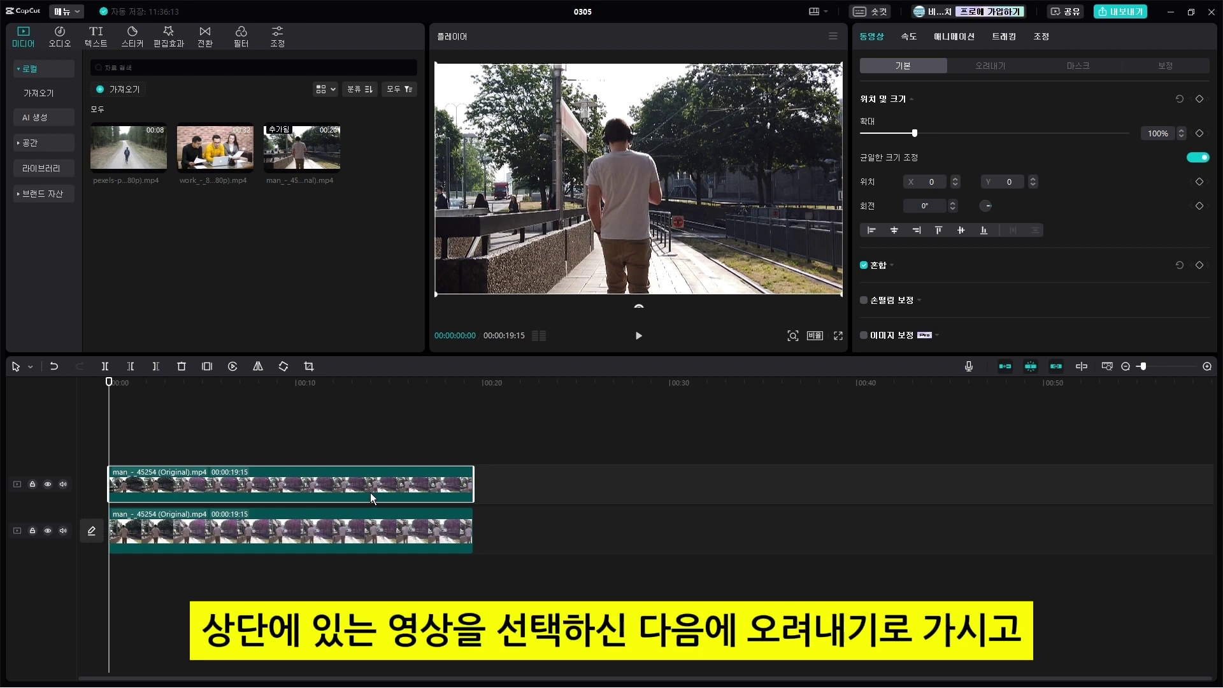
# Turn on auto cutout for the upper copy of the walking man clip, leaving the lower clip with its background.
pyautogui.click(1003, 69)
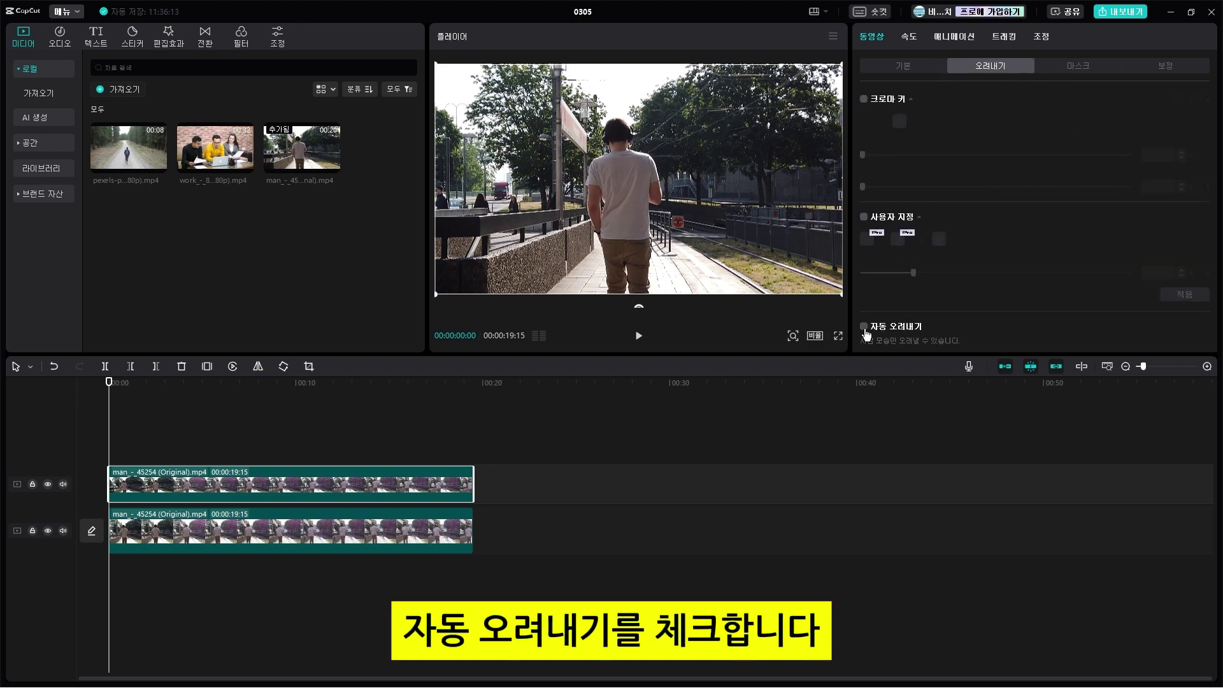
pyautogui.click(865, 327)
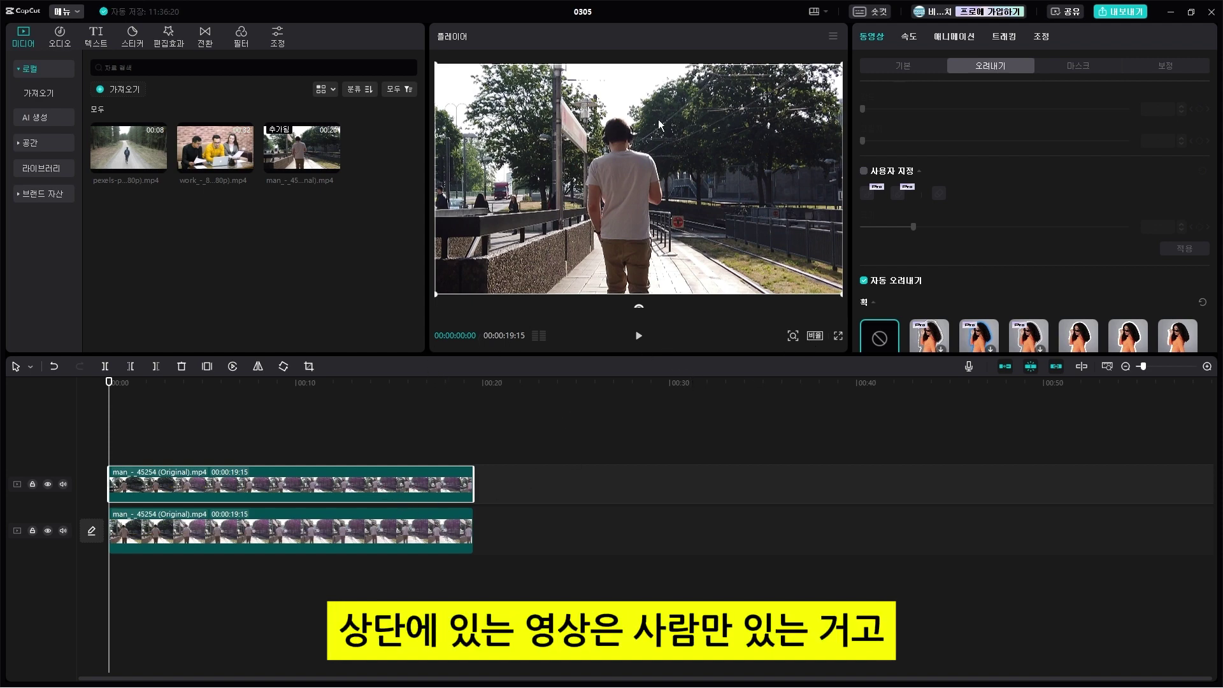
pyautogui.click(265, 546)
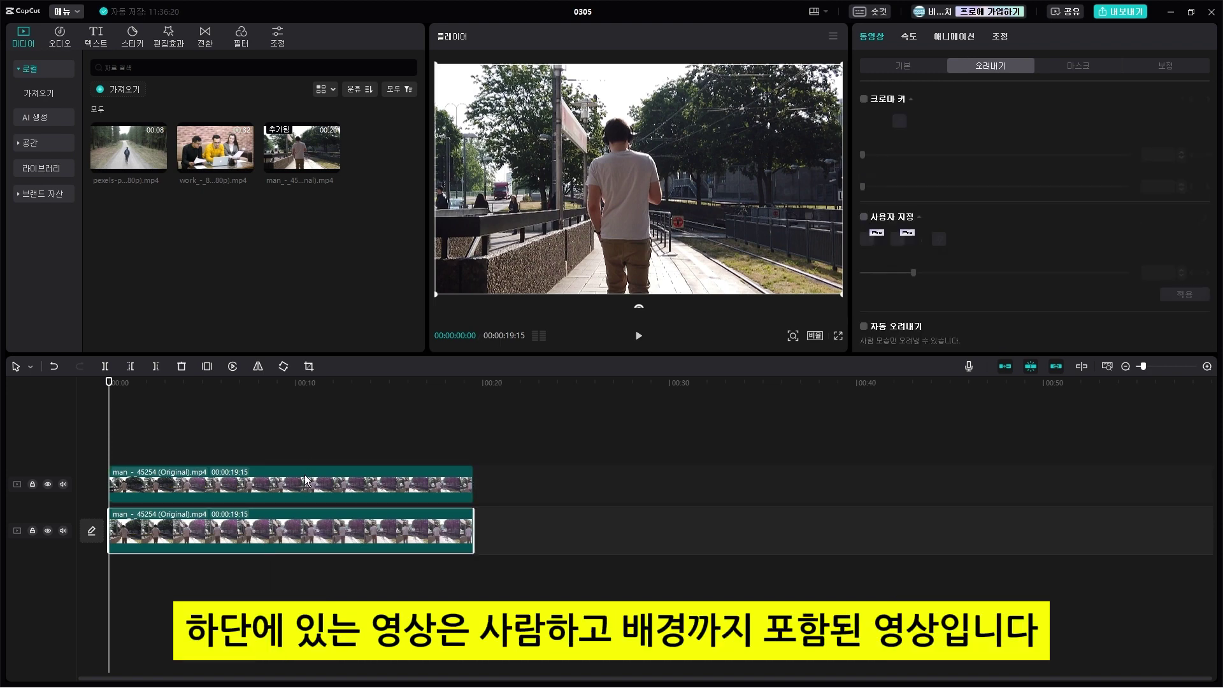
# Darken the upper walking man clip to a silhouette with brightness, contrast, highlights and blacks at -50, and play it briefly.
pyautogui.click(352, 495)
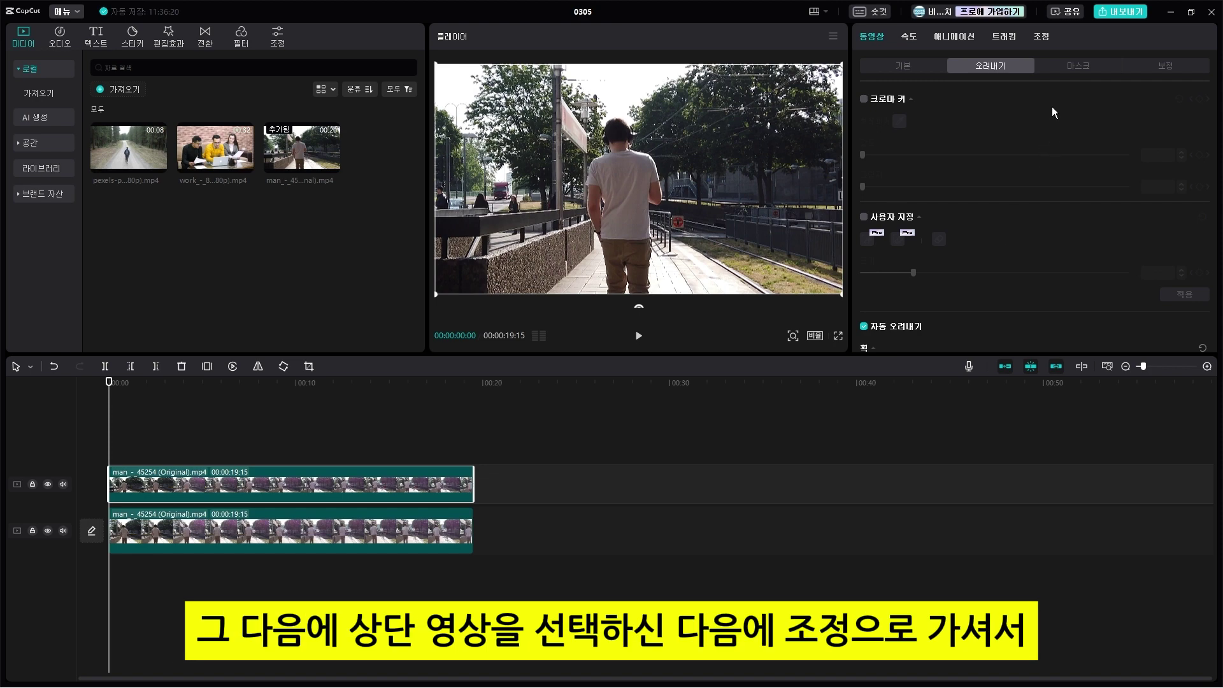
pyautogui.click(1042, 38)
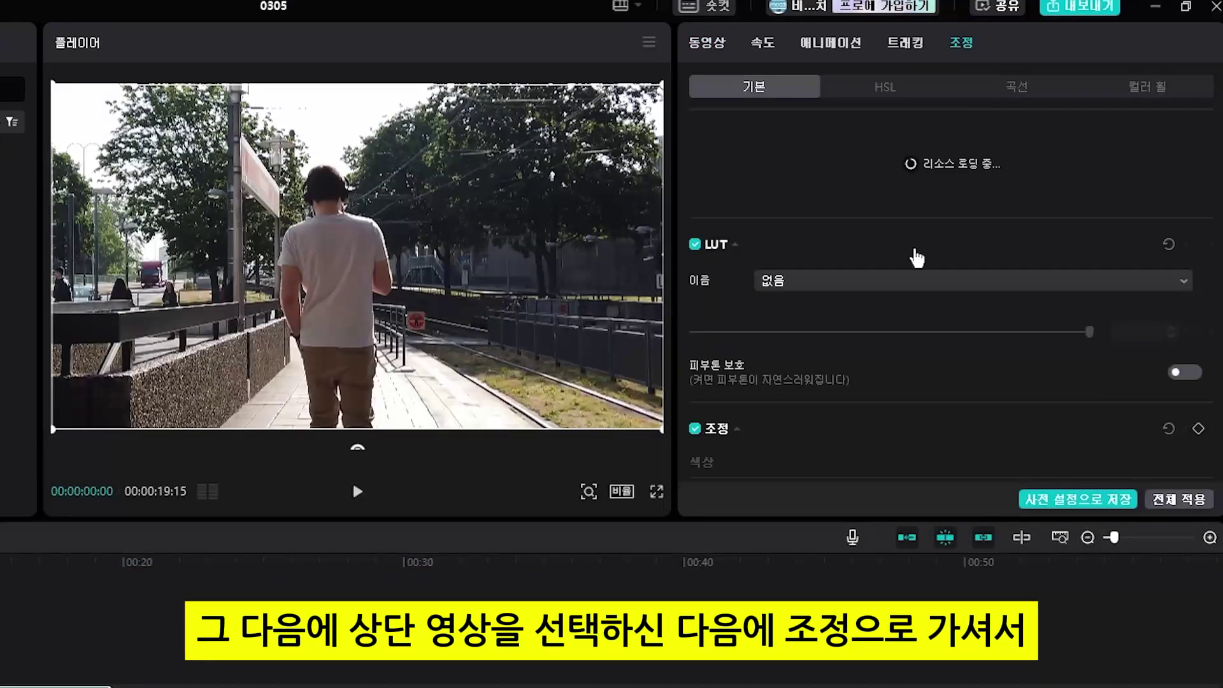
pyautogui.scroll(-4, 992, 194)
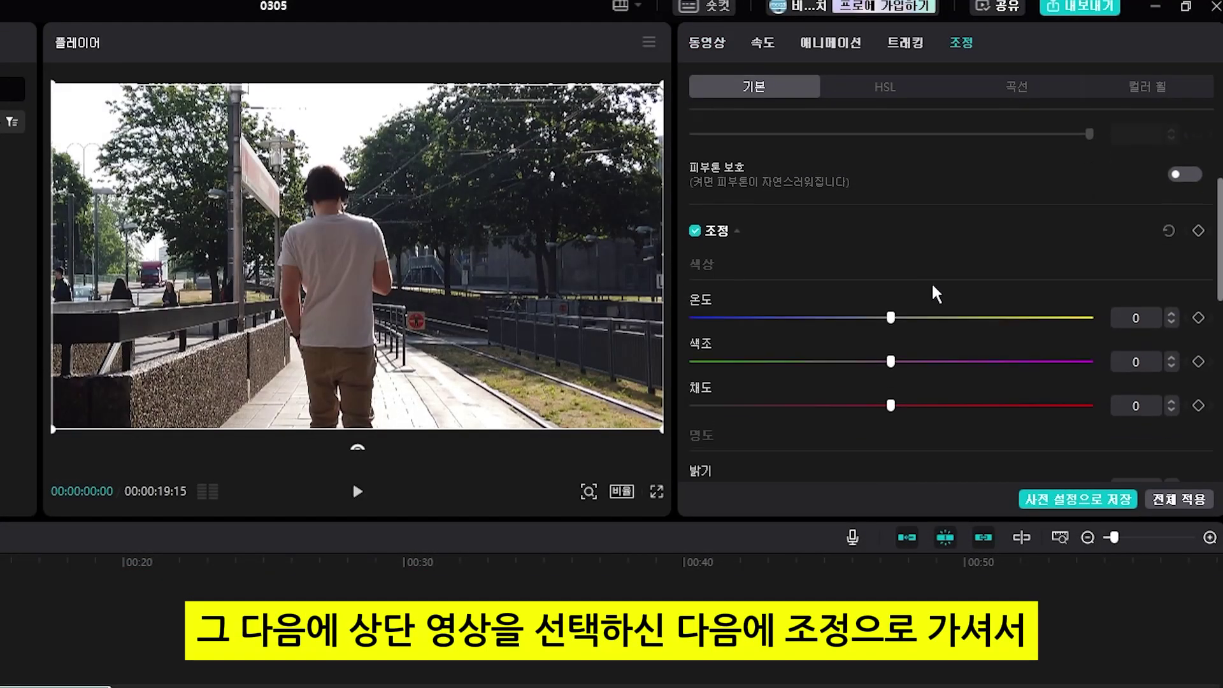
pyautogui.scroll(-9, 936, 293)
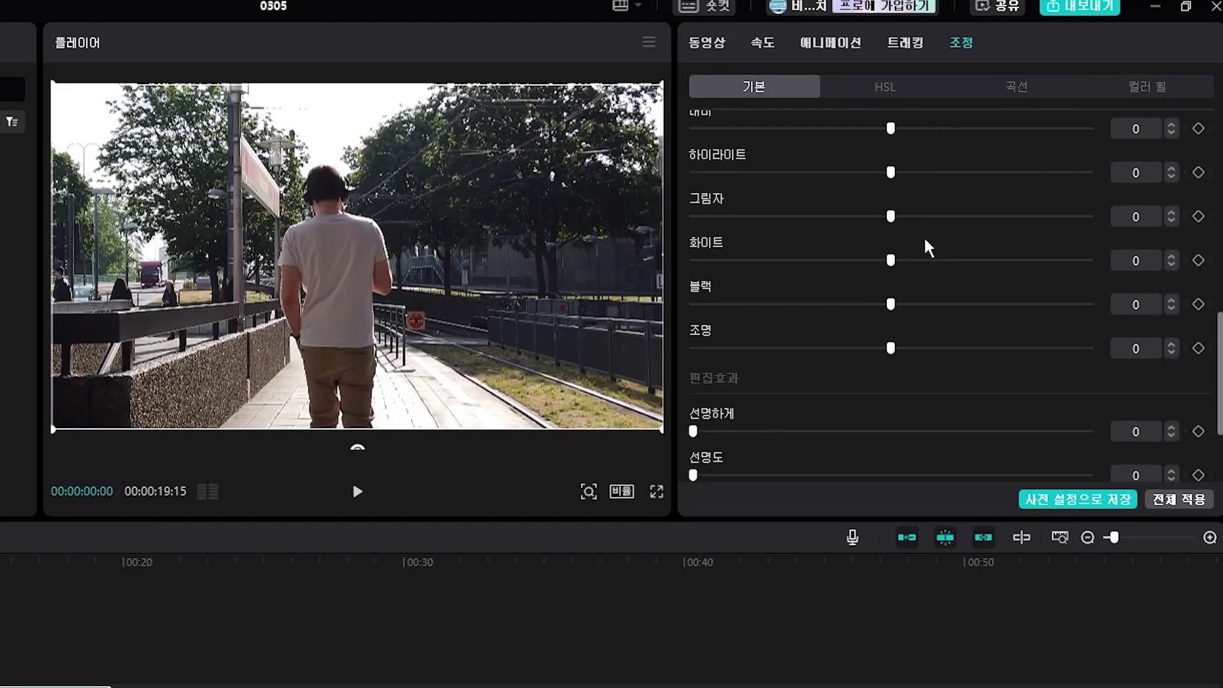
pyautogui.scroll(3, 1217, 344)
pyautogui.scroll(3, 955, 287)
pyautogui.scroll(-2, 1010, 289)
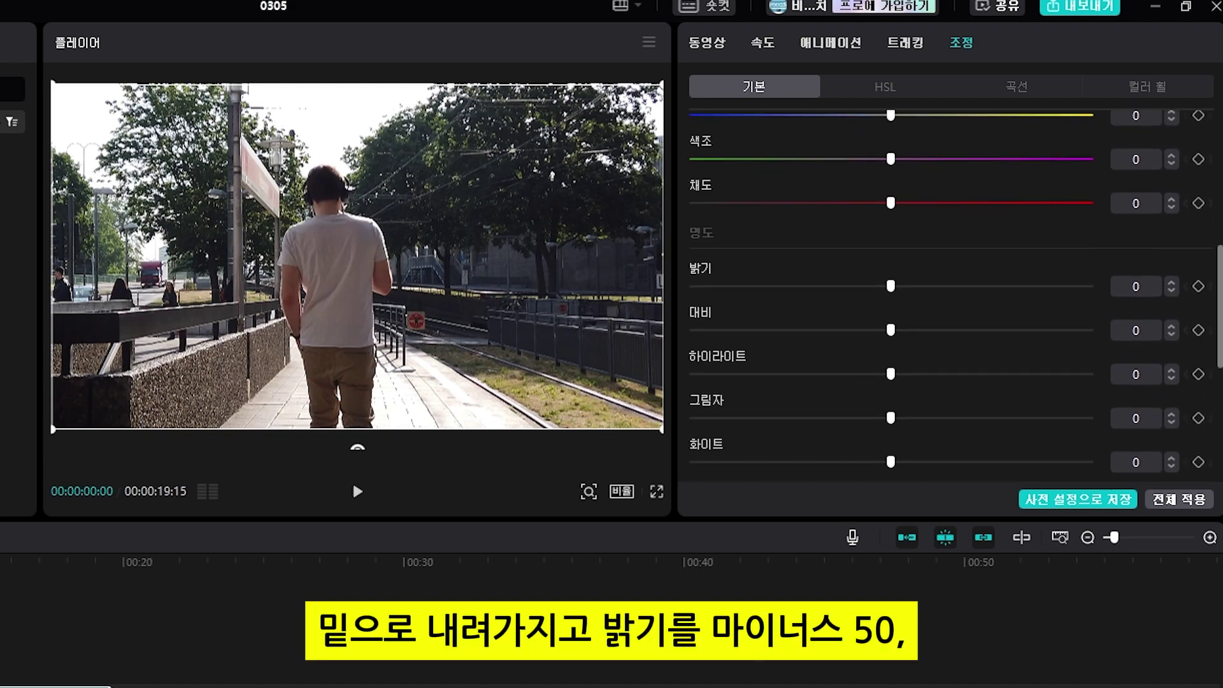
pyautogui.moveTo(890, 238); pyautogui.dragTo(645, 246)
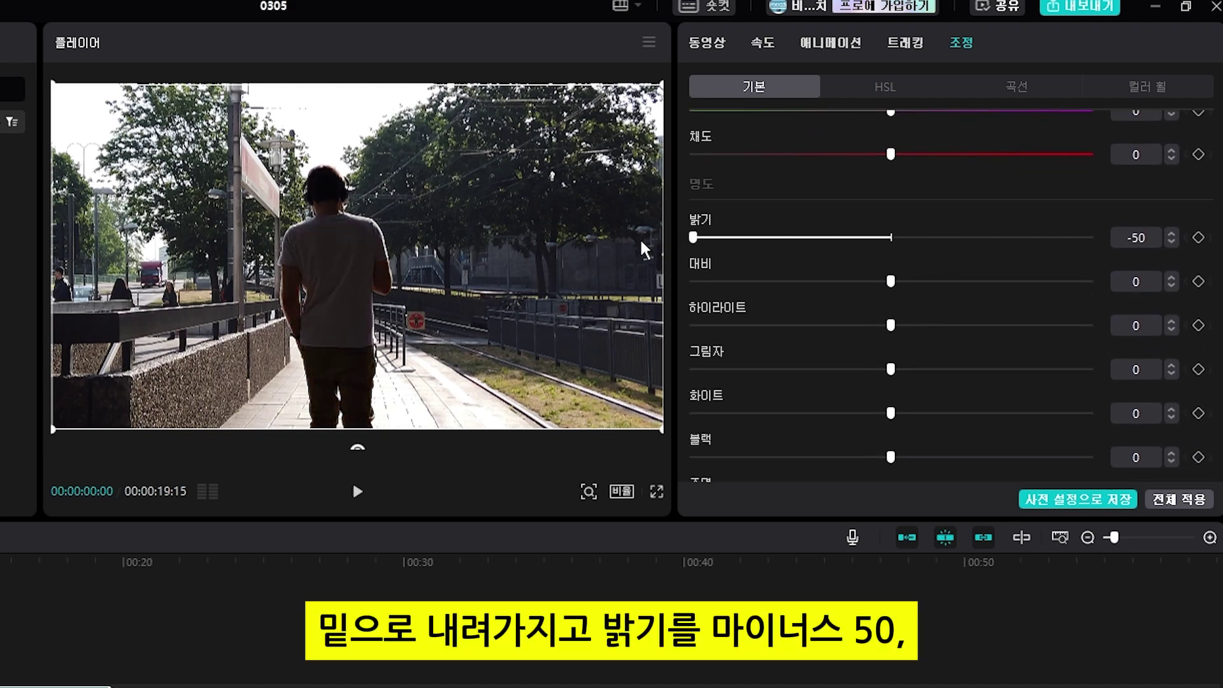
pyautogui.moveTo(891, 283); pyautogui.dragTo(639, 304)
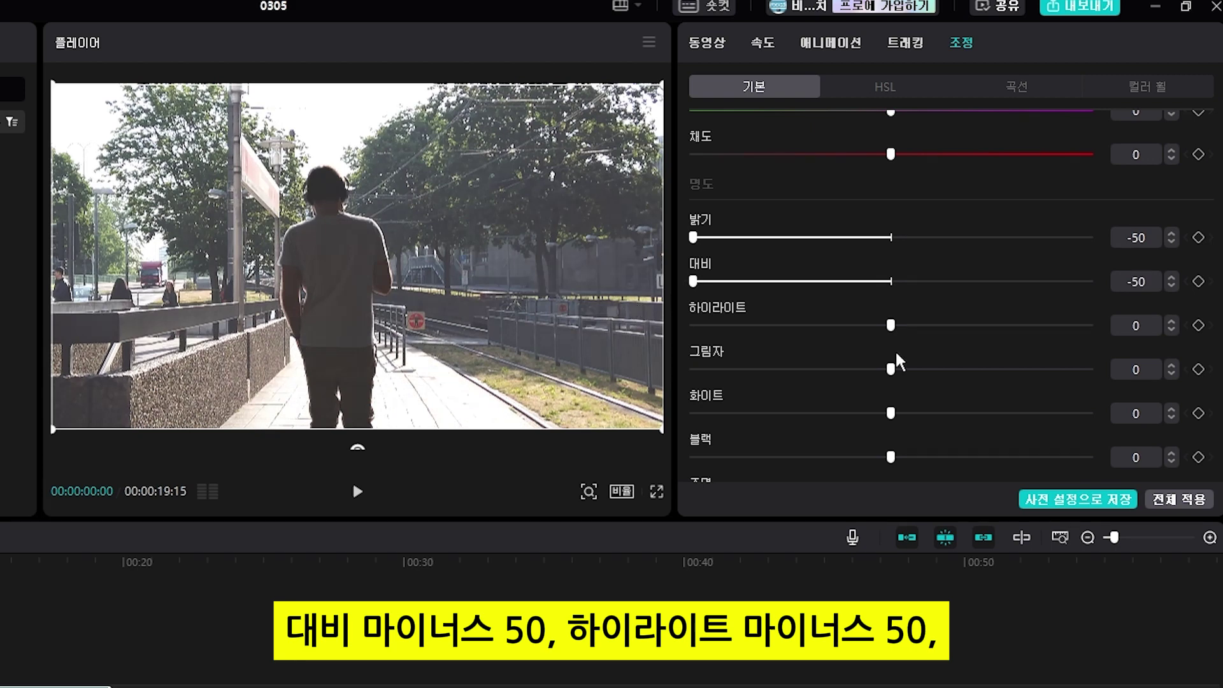
pyautogui.moveTo(891, 328); pyautogui.dragTo(664, 334)
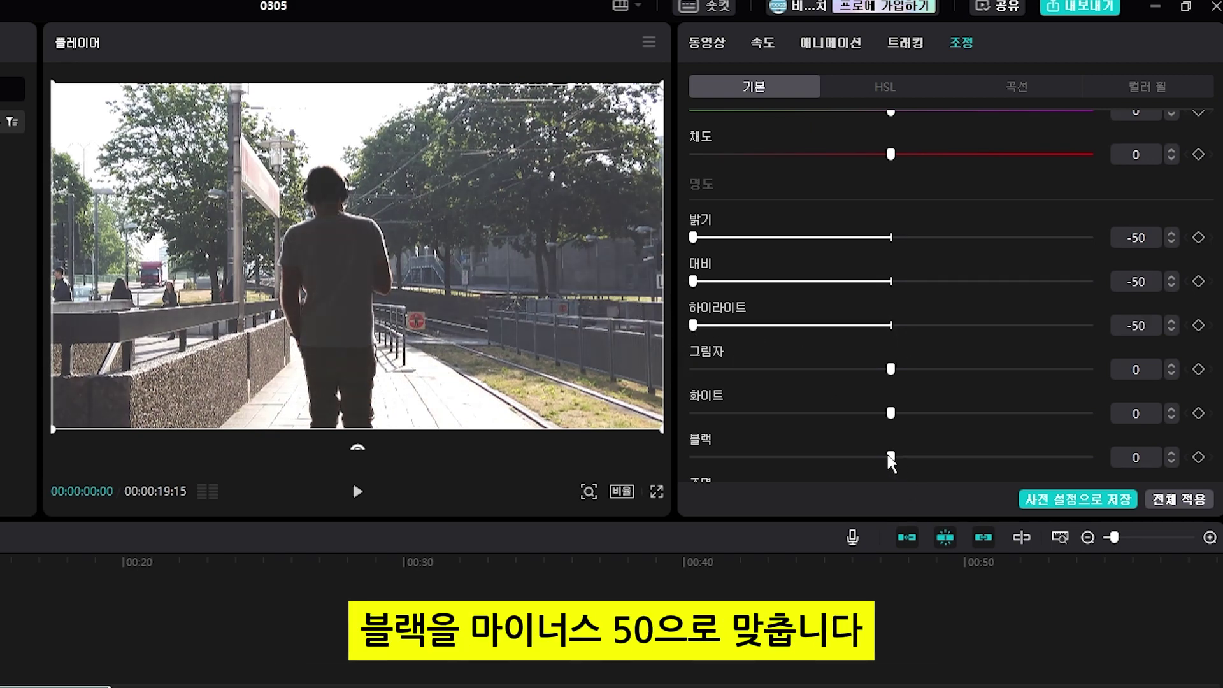
pyautogui.moveTo(891, 458); pyautogui.dragTo(641, 458)
pyautogui.press('space')
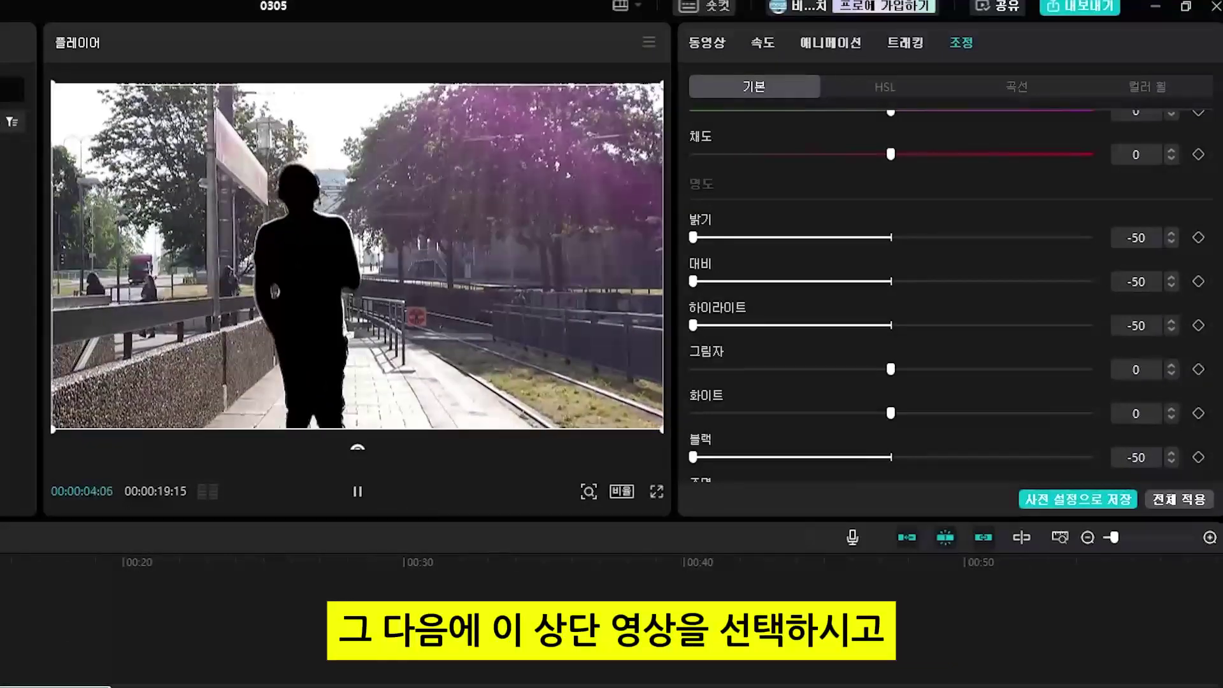
pyautogui.press('Home')
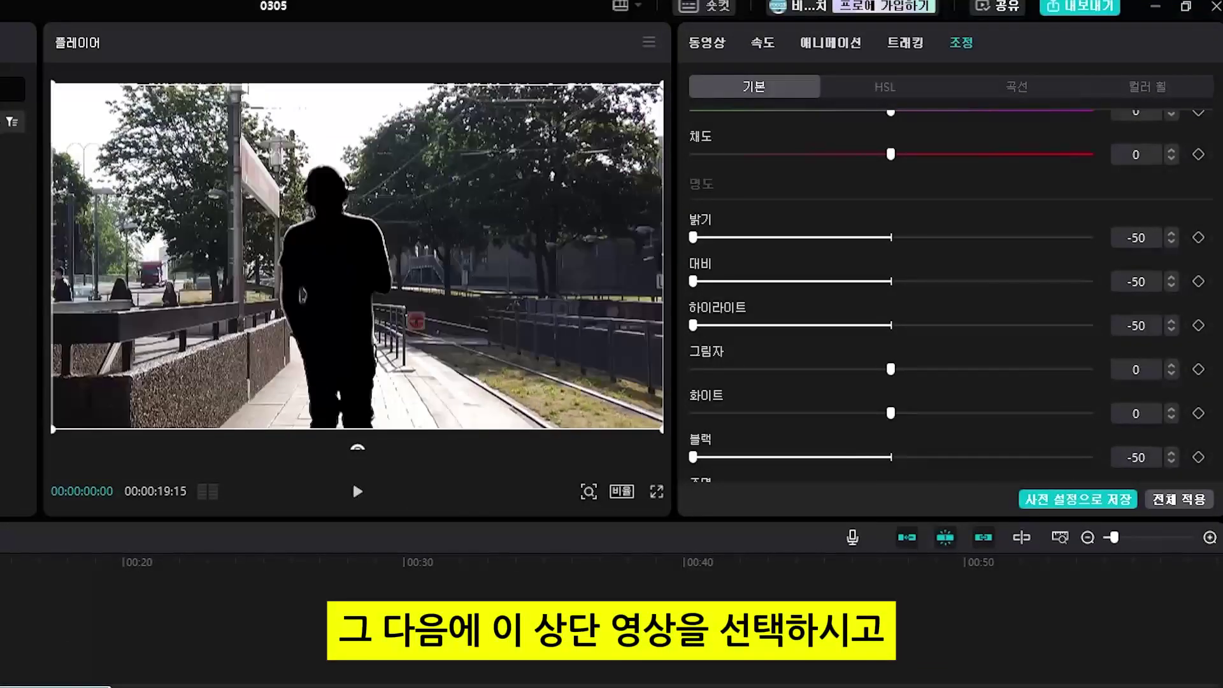
# Open the silhouette clip's basic video settings and lower its blend opacity to 36%.
pyautogui.click(708, 44)
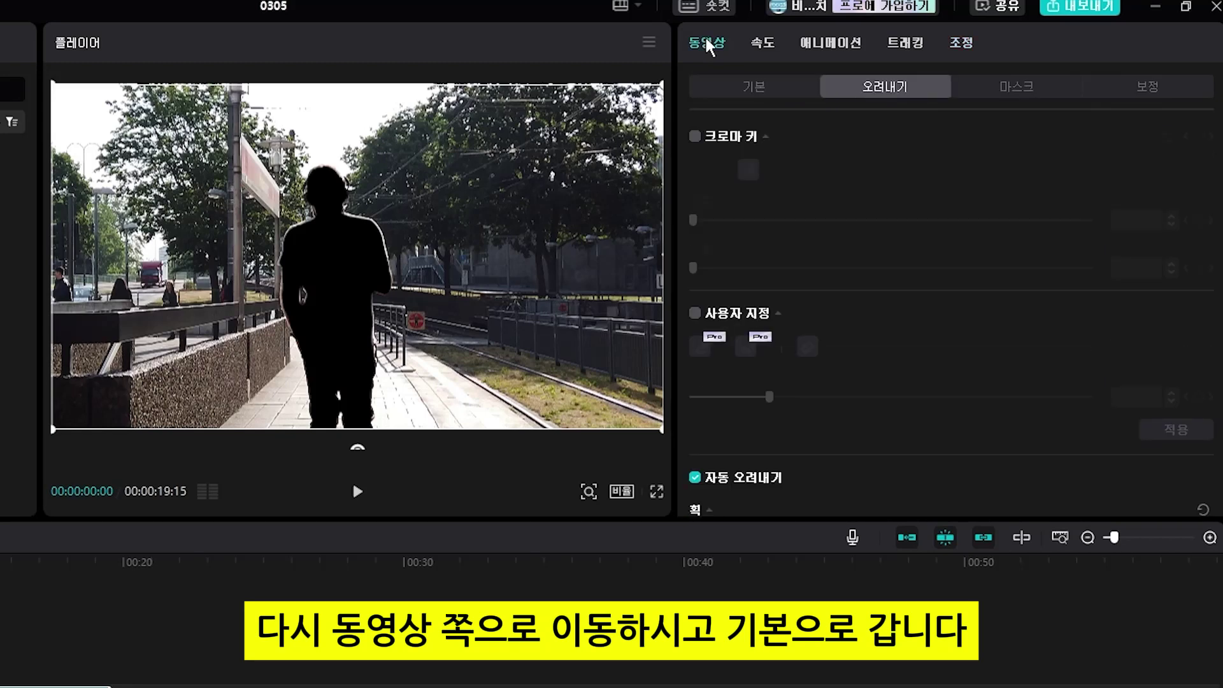
pyautogui.click(728, 93)
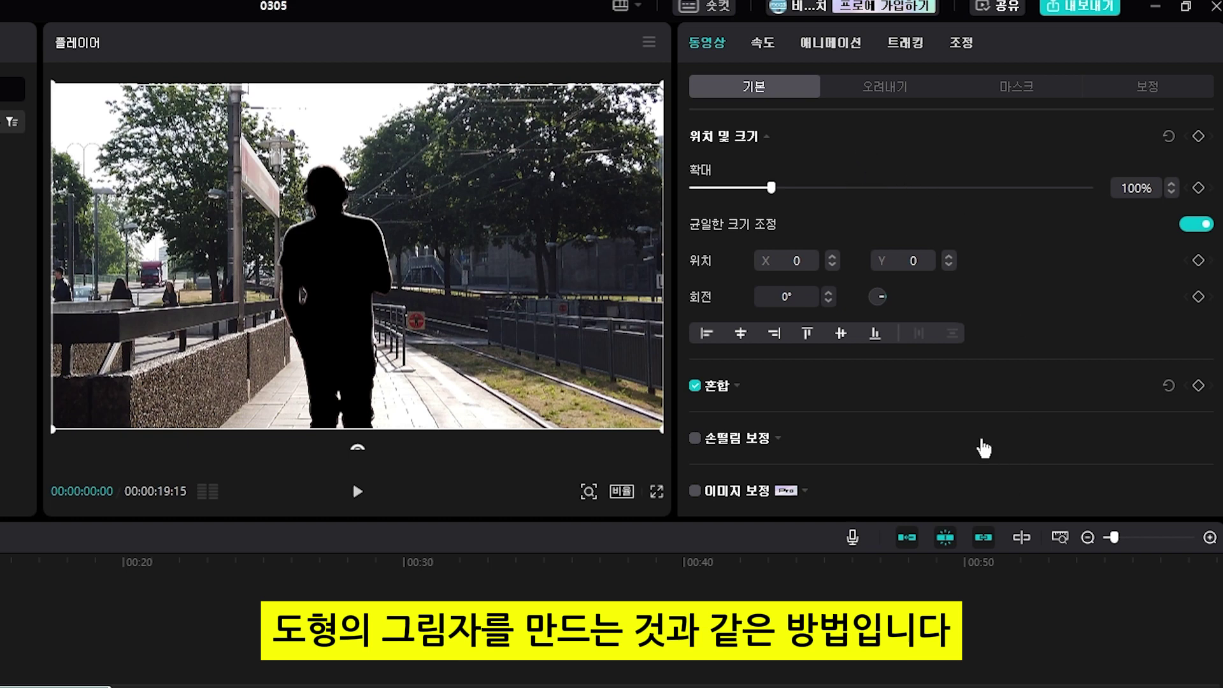
pyautogui.click(966, 395)
pyautogui.scroll(-2, 969, 401)
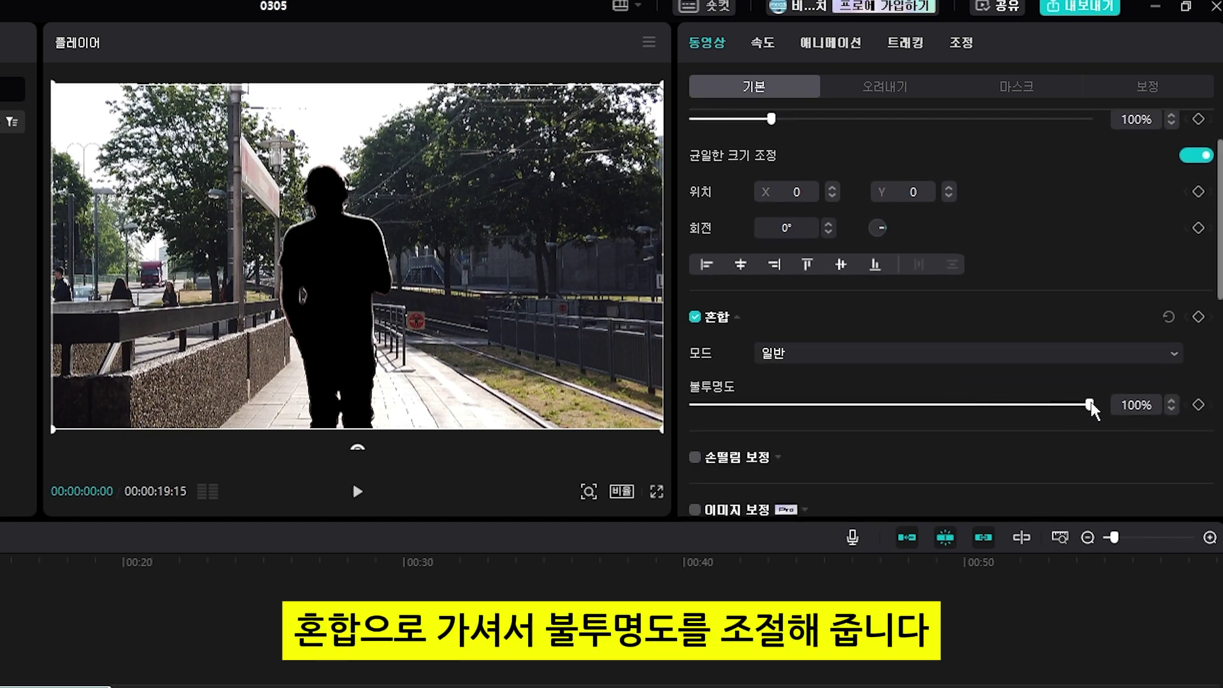
pyautogui.moveTo(1090, 405); pyautogui.dragTo(841, 420)
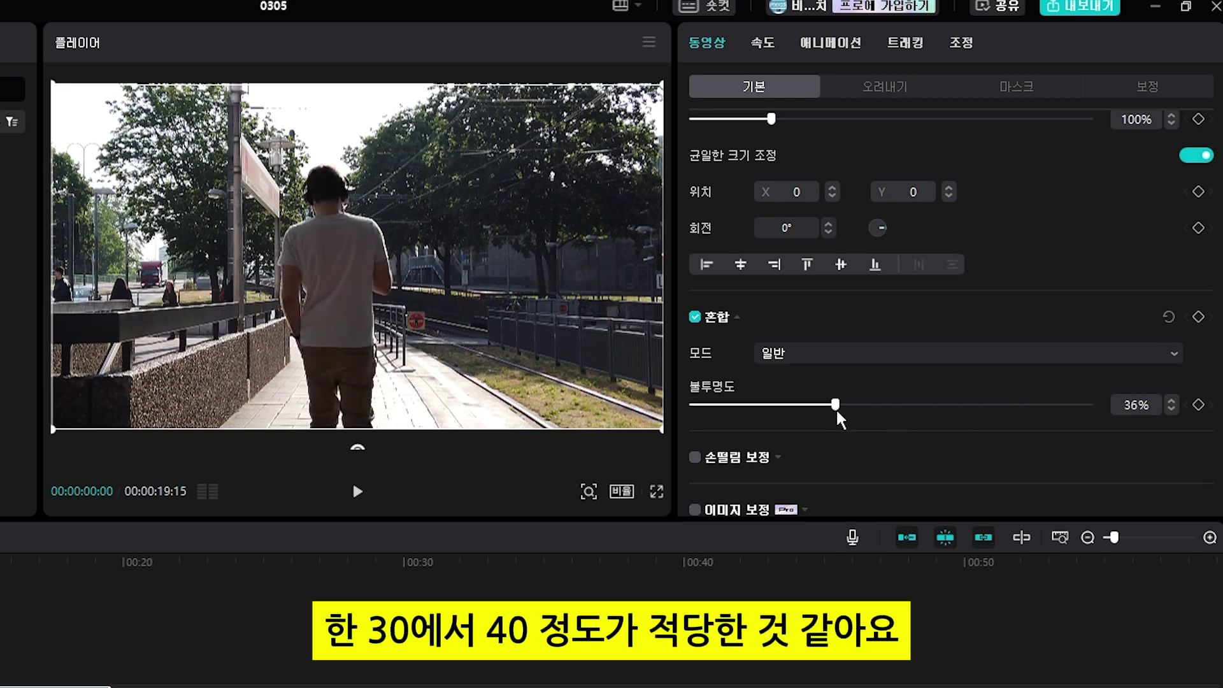
# Shift the silhouette sideways to X -210 beside the man and set its opacity to 45%.
pyautogui.scroll(2, 991, 396)
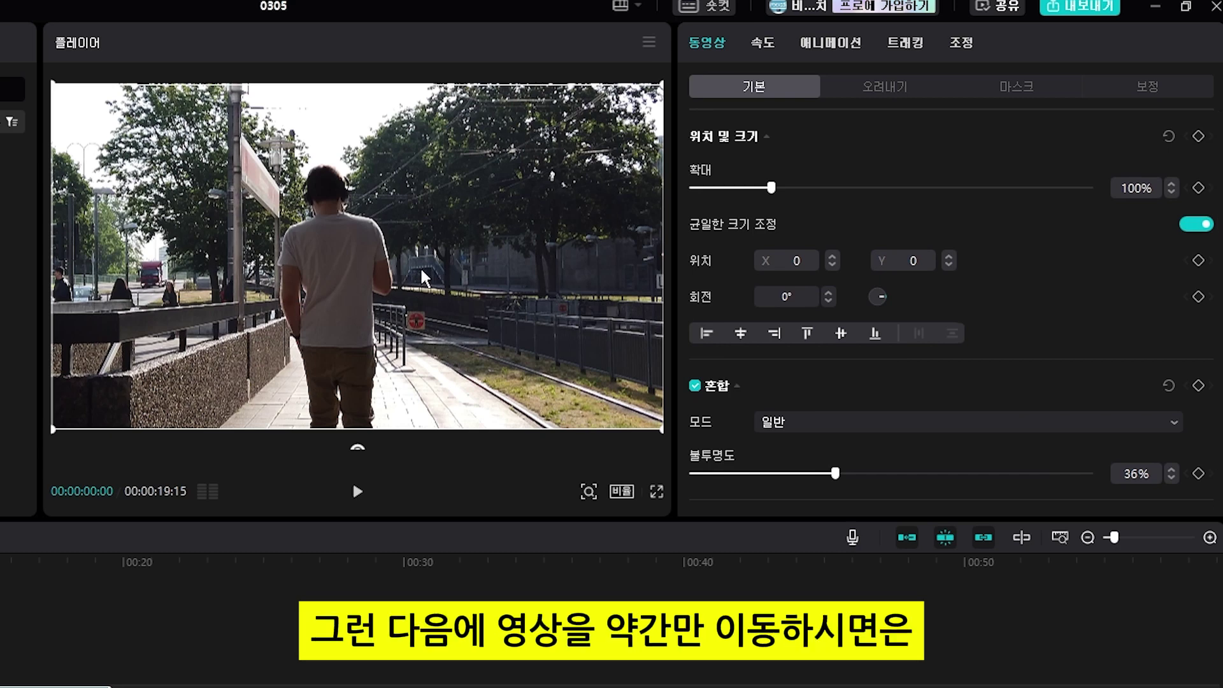
pyautogui.moveTo(427, 288); pyautogui.dragTo(354, 274)
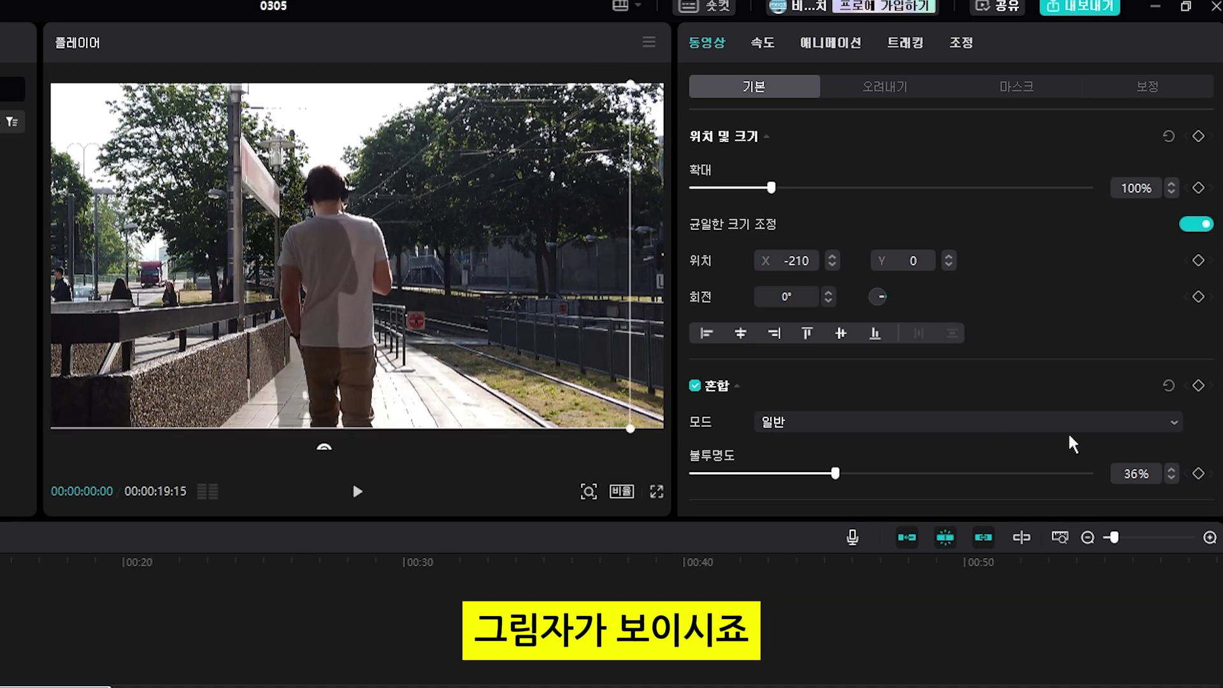
pyautogui.moveTo(836, 474); pyautogui.dragTo(871, 474)
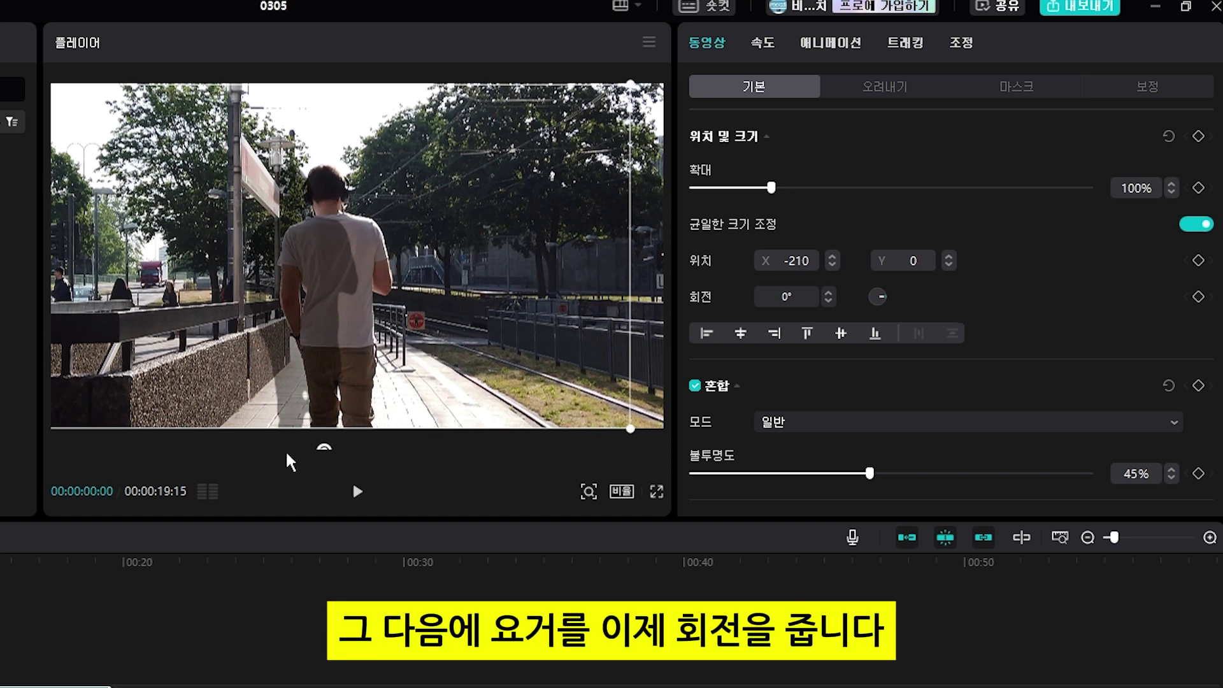
# Rotate the silhouette to -46° and move it to X -1096, Y -335 so it falls across the wall beside the man.
pyautogui.moveTo(325, 453); pyautogui.dragTo(226, 391)
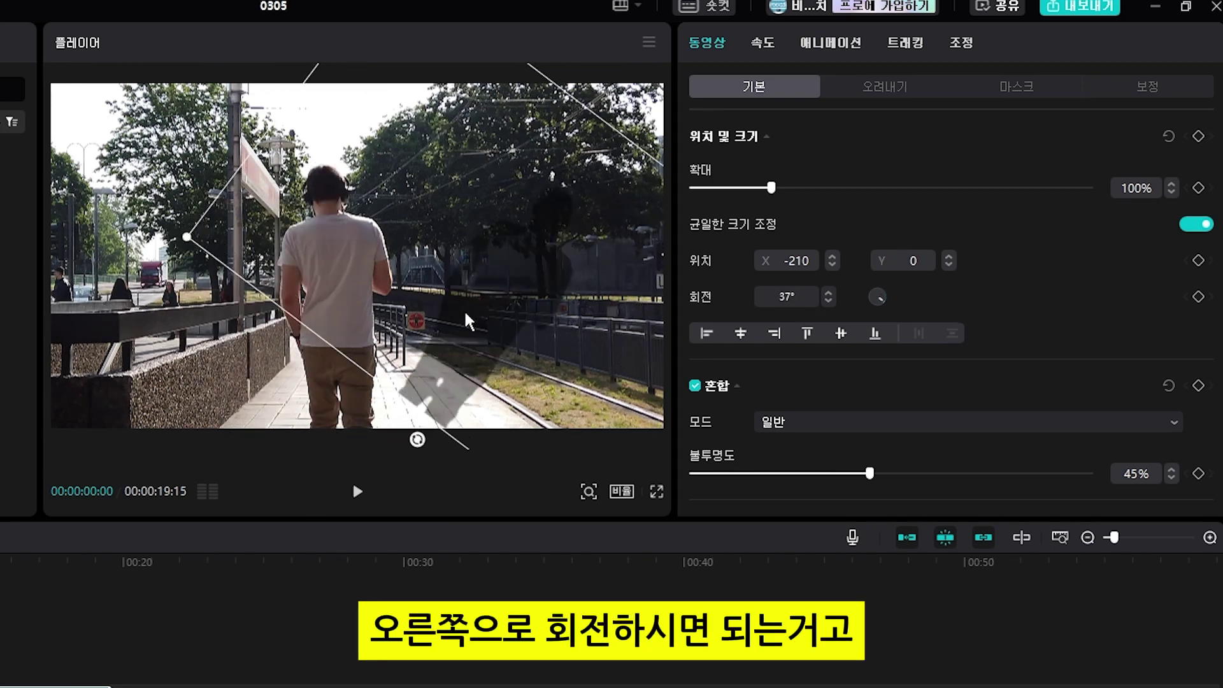
pyautogui.moveTo(469, 320); pyautogui.dragTo(598, 429)
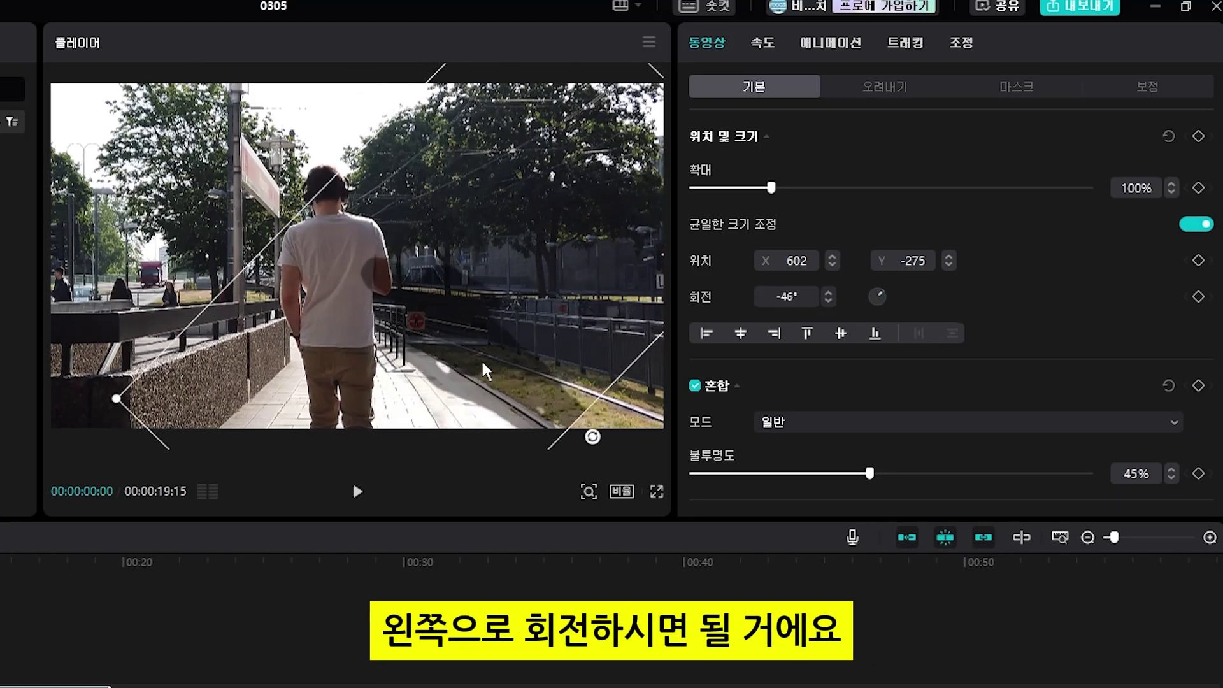
pyautogui.moveTo(487, 371); pyautogui.dragTo(212, 374)
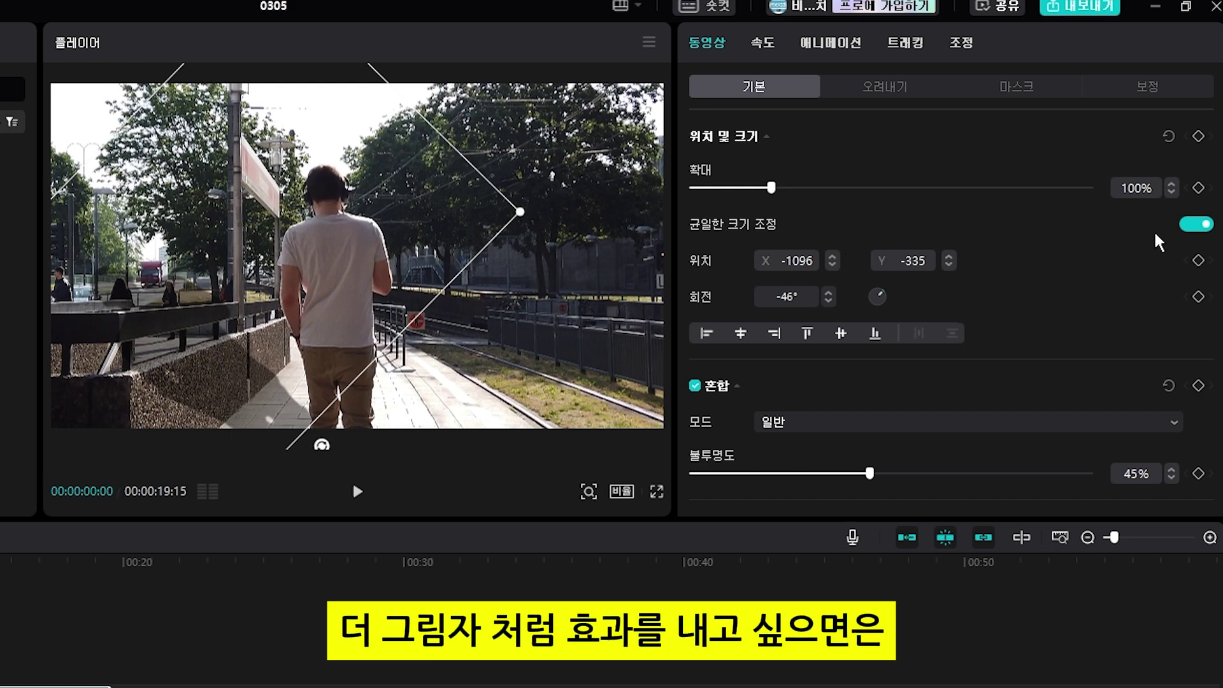
# Turn off uniform scaling, scale the silhouette to 88% width and 80% height, and move it to X -920, Y -503 against the man.
pyautogui.click(1198, 224)
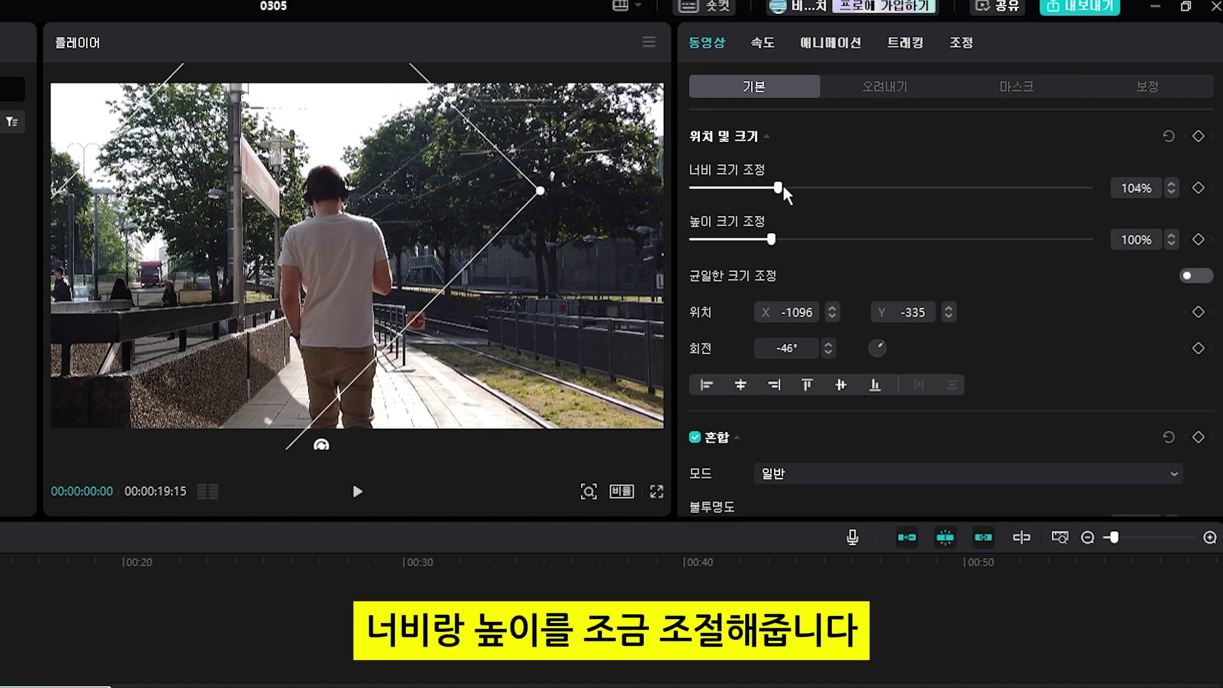
pyautogui.moveTo(772, 190); pyautogui.dragTo(762, 189)
pyautogui.moveTo(773, 240)
pyautogui.mouseDown()
pyautogui.moveTo(792, 240)
pyautogui.moveTo(755, 239)
pyautogui.mouseUp()
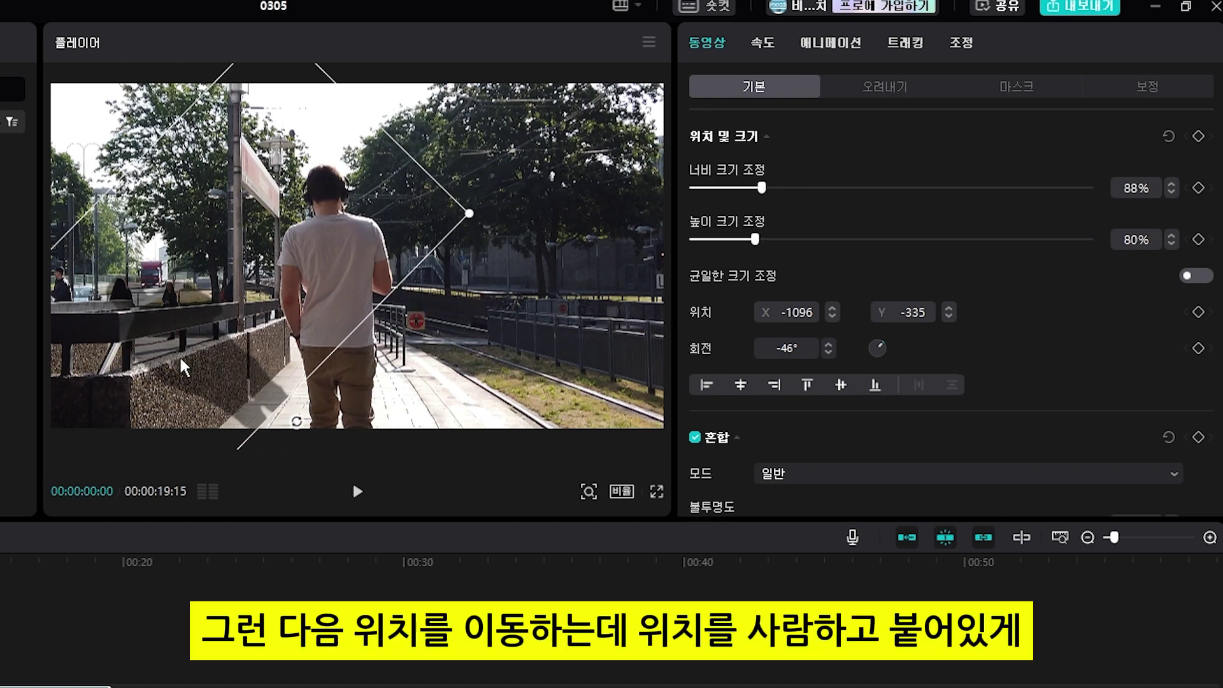
pyautogui.moveTo(181, 358); pyautogui.dragTo(222, 390)
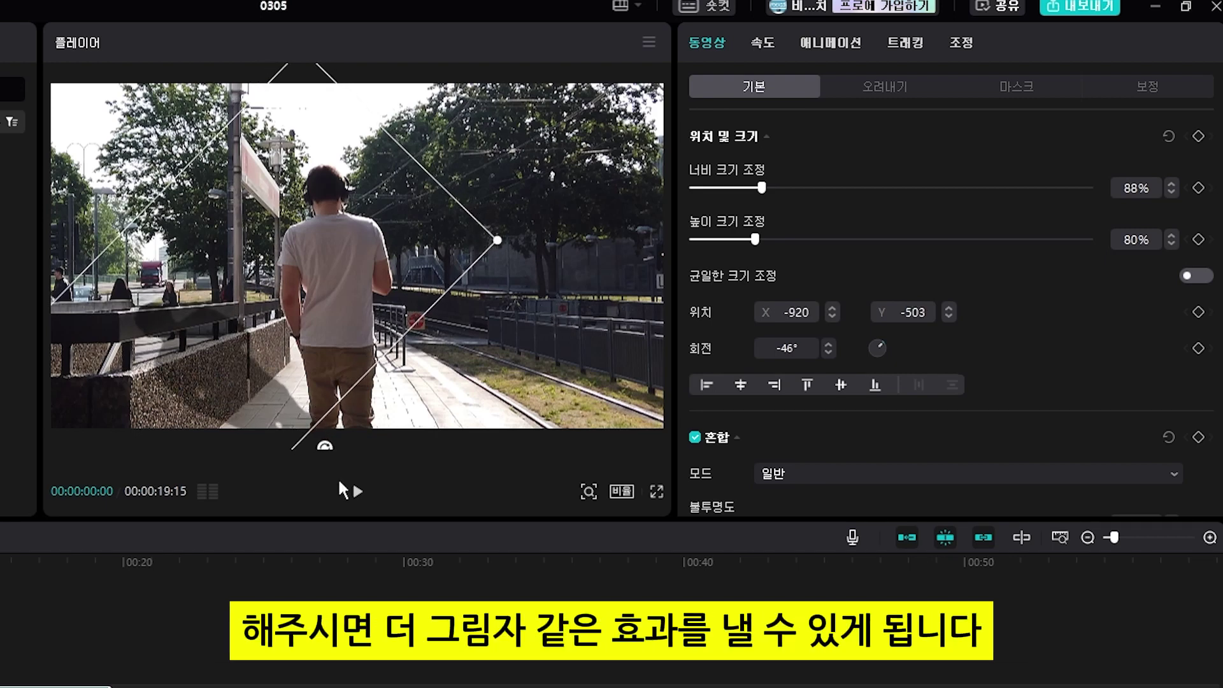
# Deselect the silhouette clip and play the walking man video to check the shadow.
pyautogui.click(4, 632)
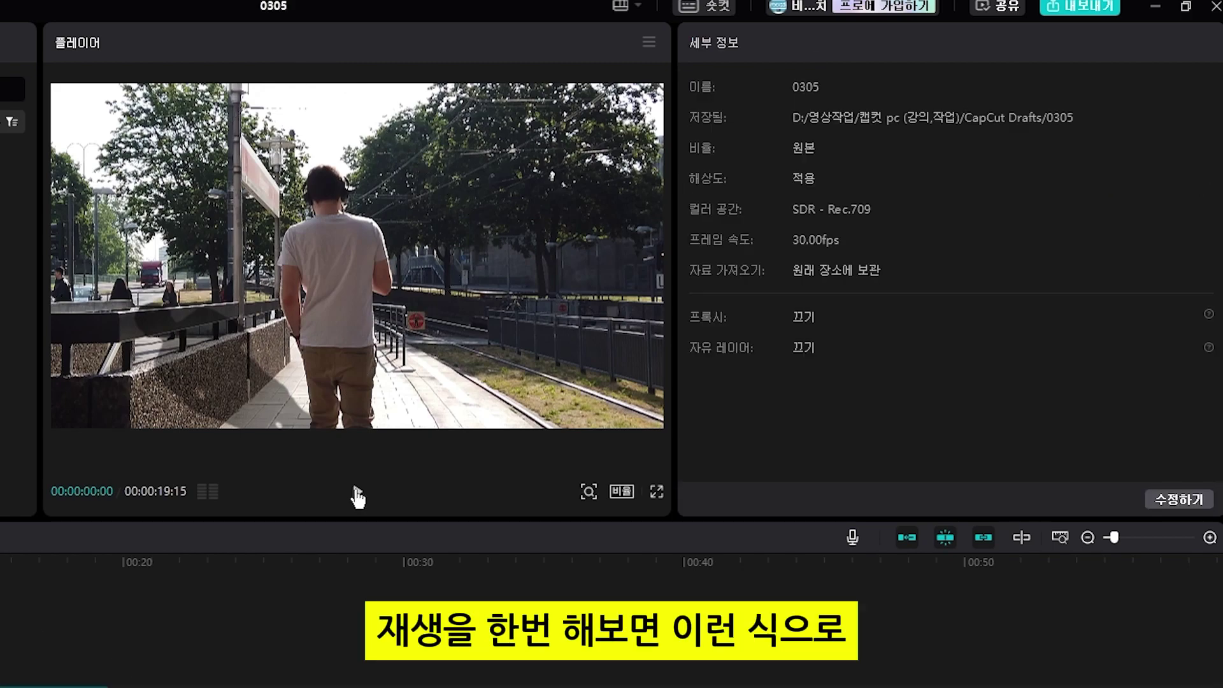
pyautogui.click(355, 493)
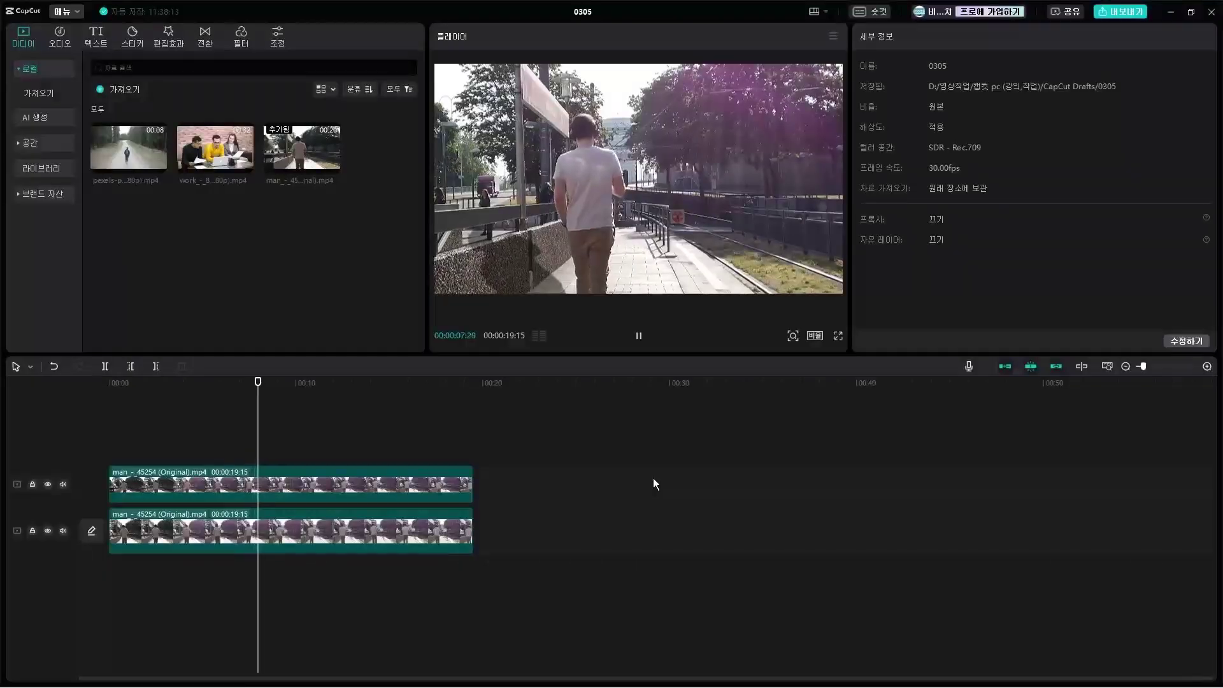
pyautogui.click(639, 336)
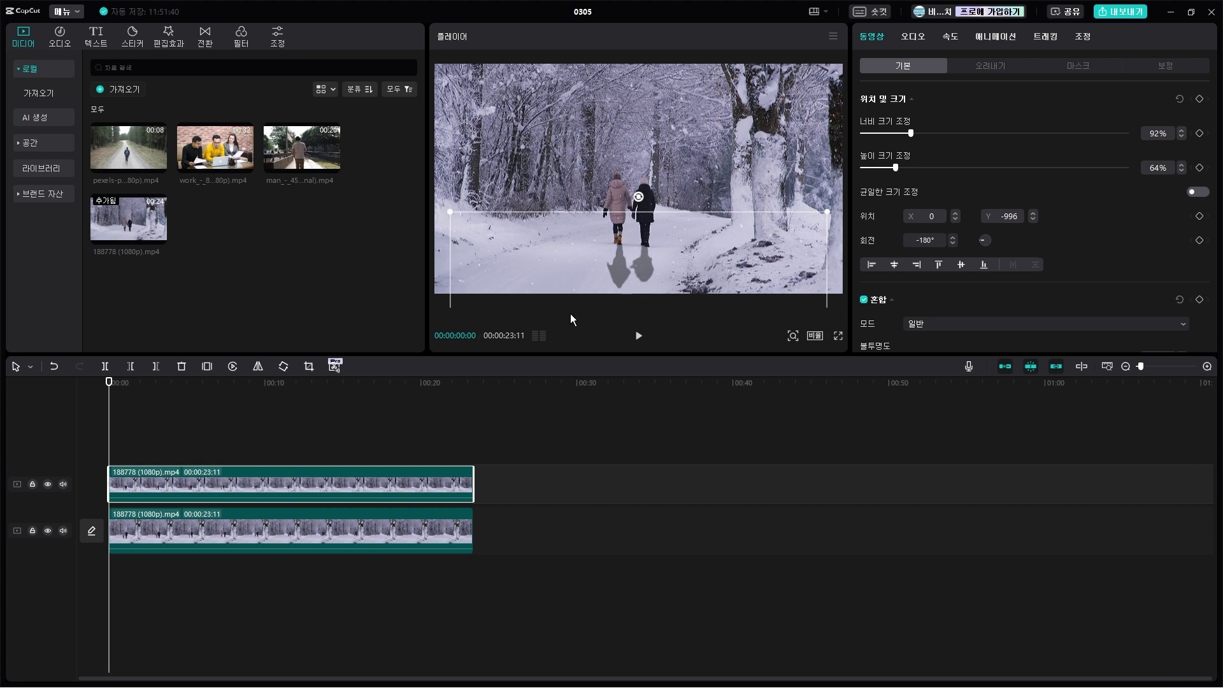
# Play the snowy couple video to about 10 seconds, return to the start and set a position keyframe on the shadow clip.
pyautogui.click(639, 337)
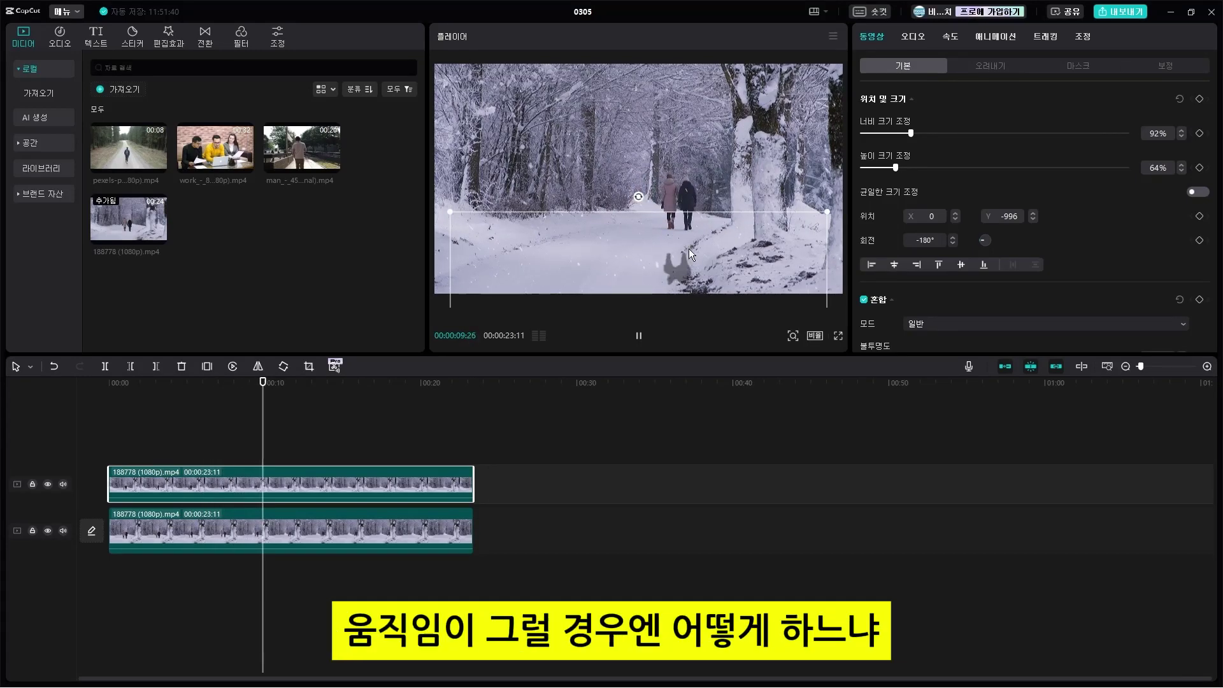
pyautogui.press('space')
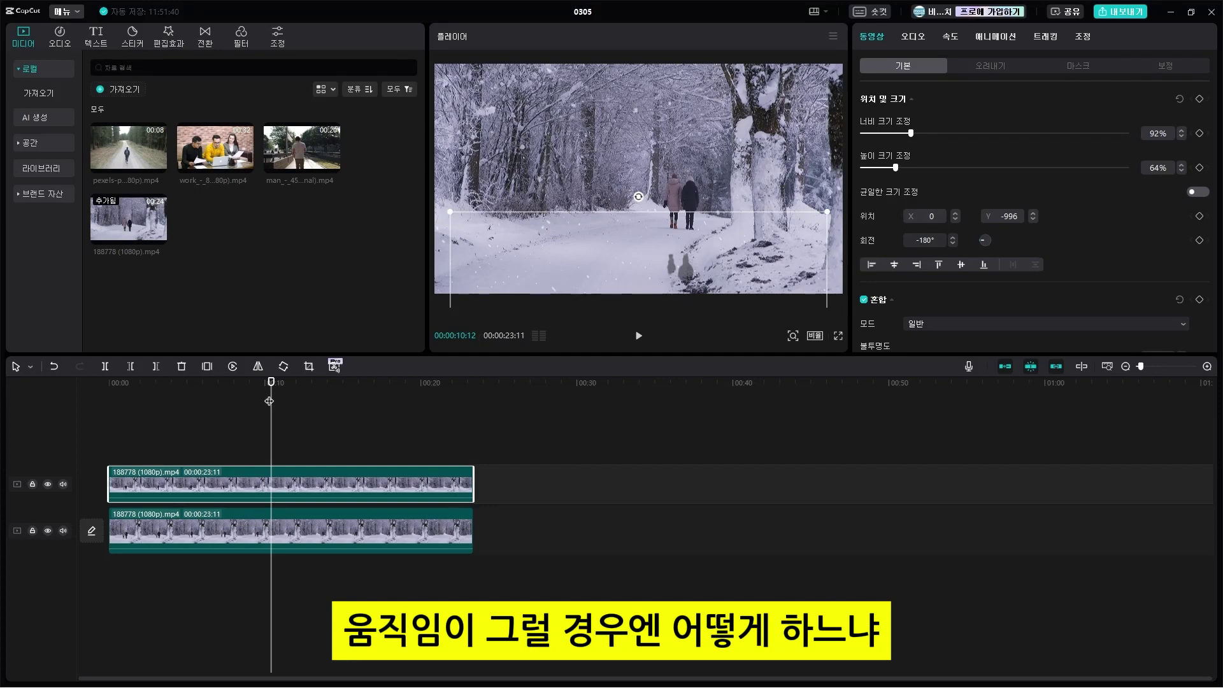
pyautogui.press('Home')
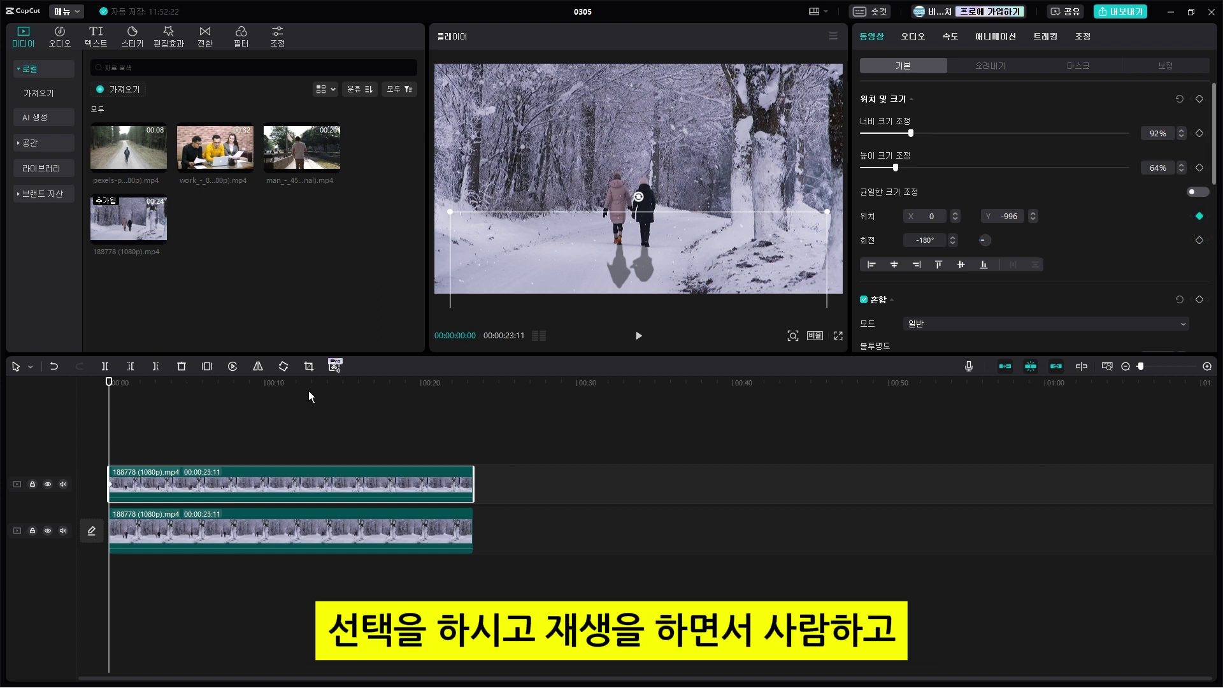
# Keyframe the couple's shadow closer to their feet, at Y -942 at 00:00:00:29 and Y -918 at about three seconds.
pyautogui.press('space')
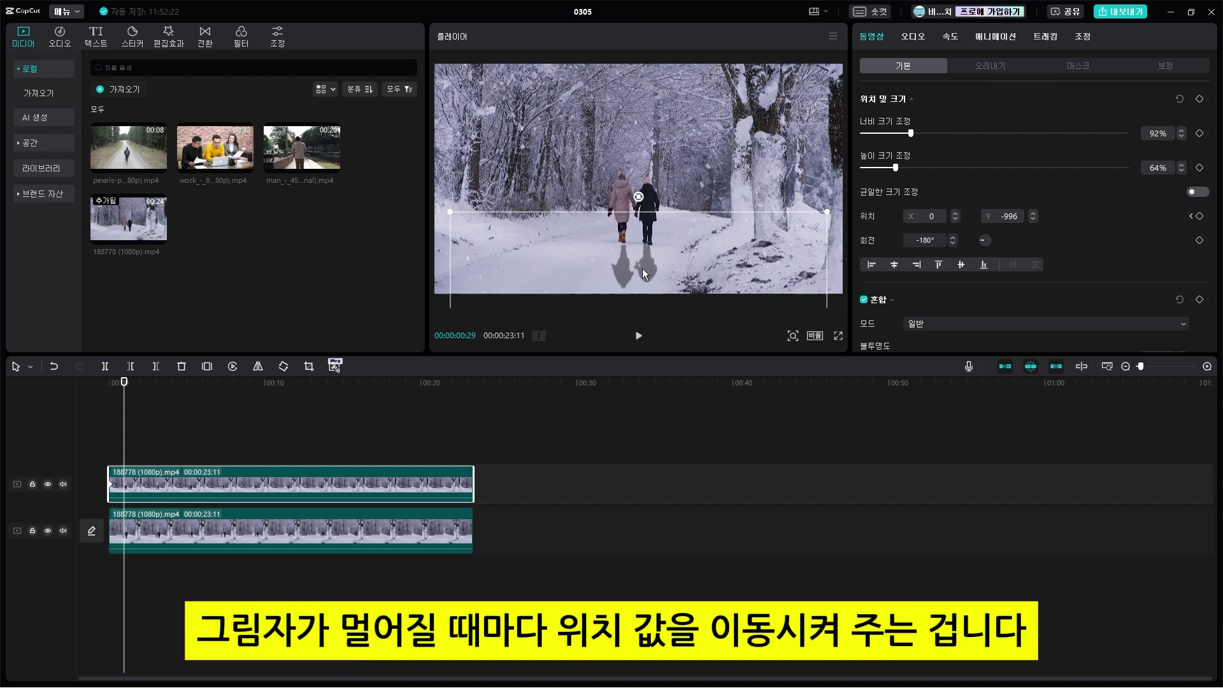
pyautogui.moveTo(642, 269); pyautogui.dragTo(641, 265)
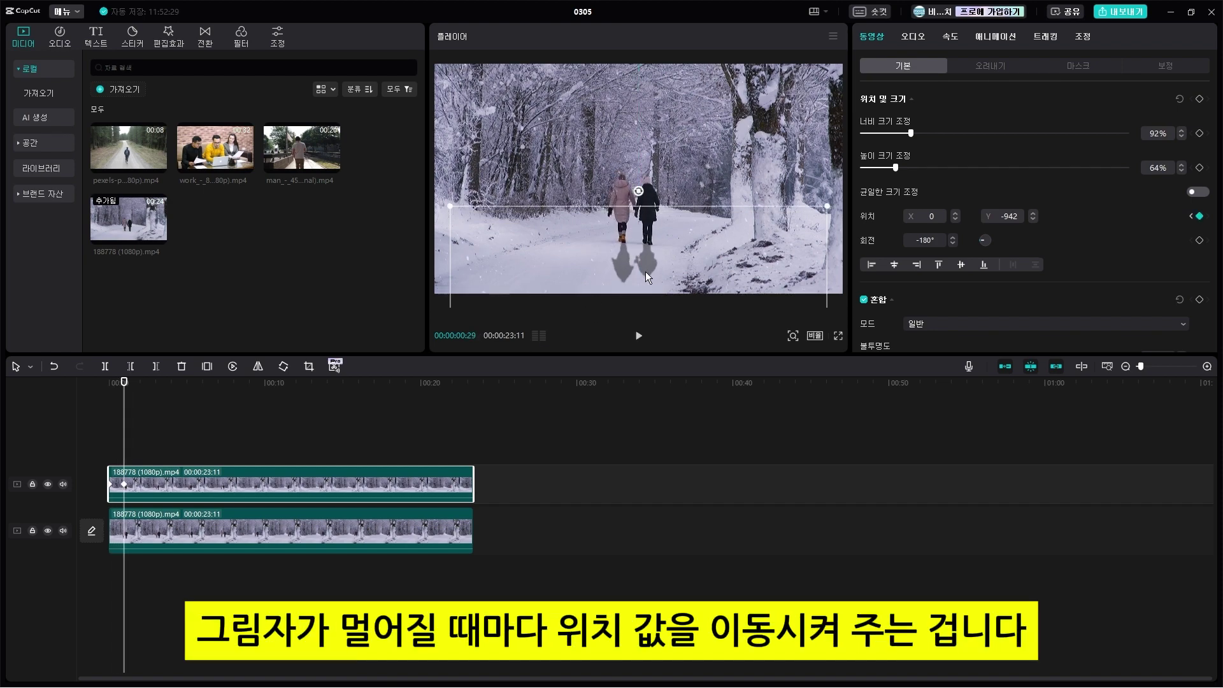
pyautogui.press('space')
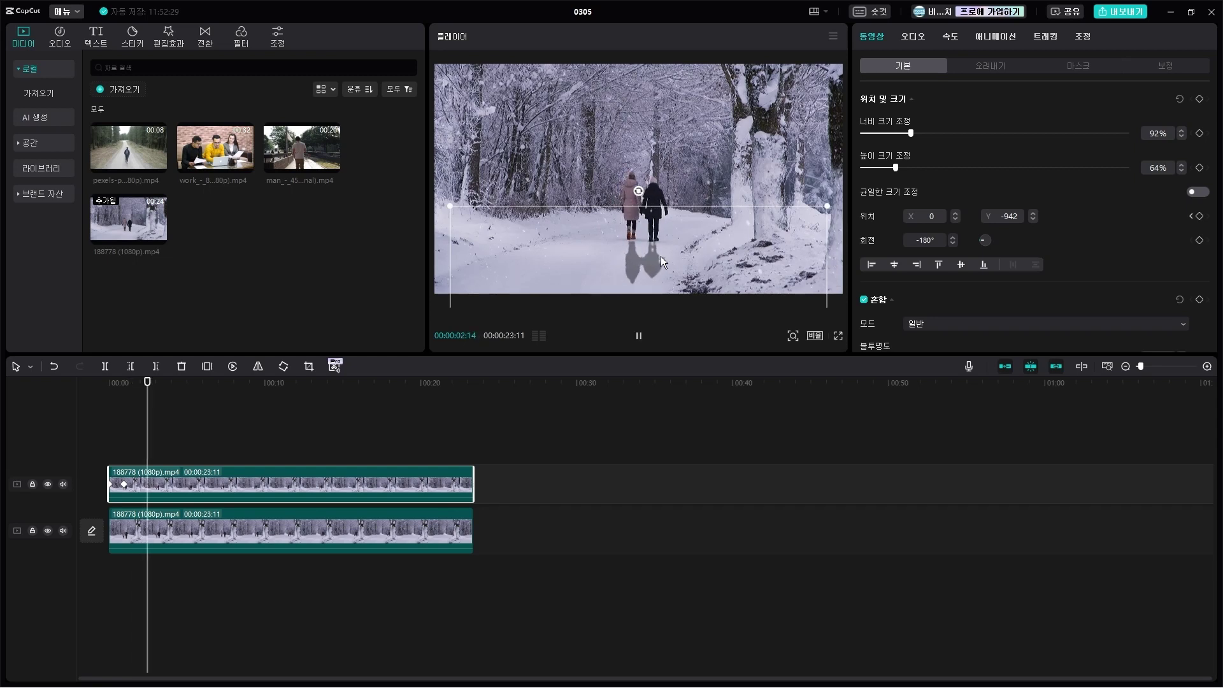
pyautogui.click(653, 258)
pyautogui.press('space')
pyautogui.moveTo(653, 257); pyautogui.dragTo(706, 257)
pyautogui.press('space')
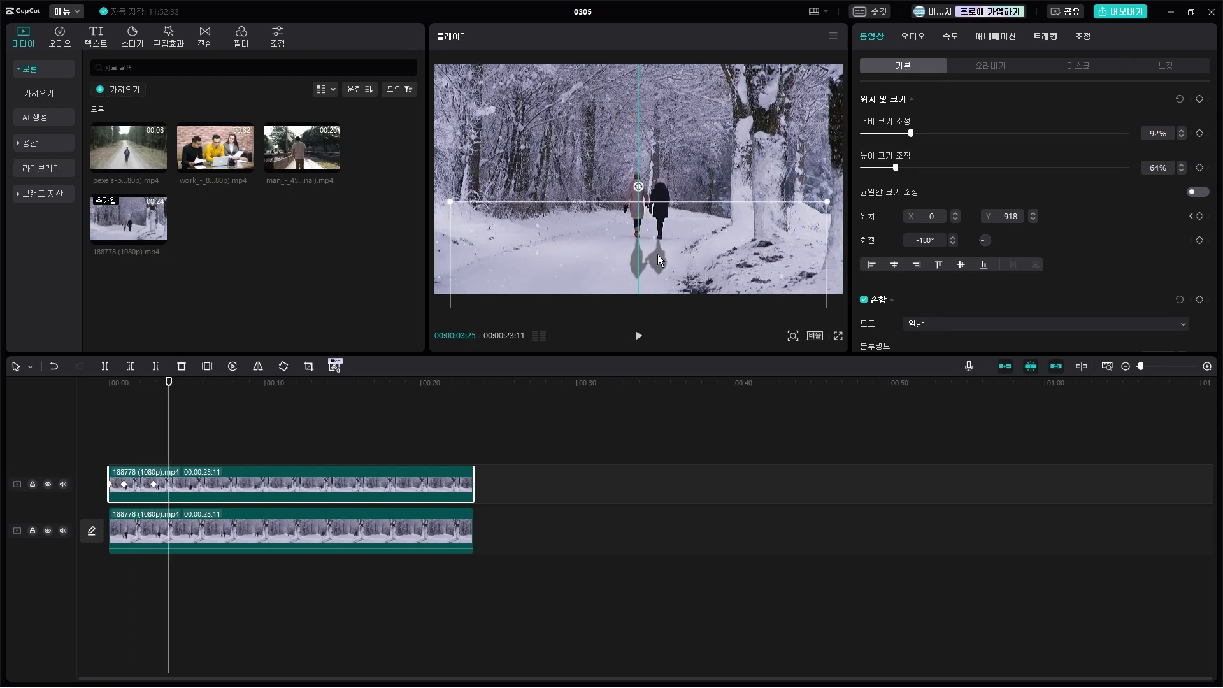
# Keep raising the shadow to the couple's feet as the video advances, from Y -900 at 00:00:03:25 to Y -769 at about nine seconds.
pyautogui.press('space')
pyautogui.click(663, 249)
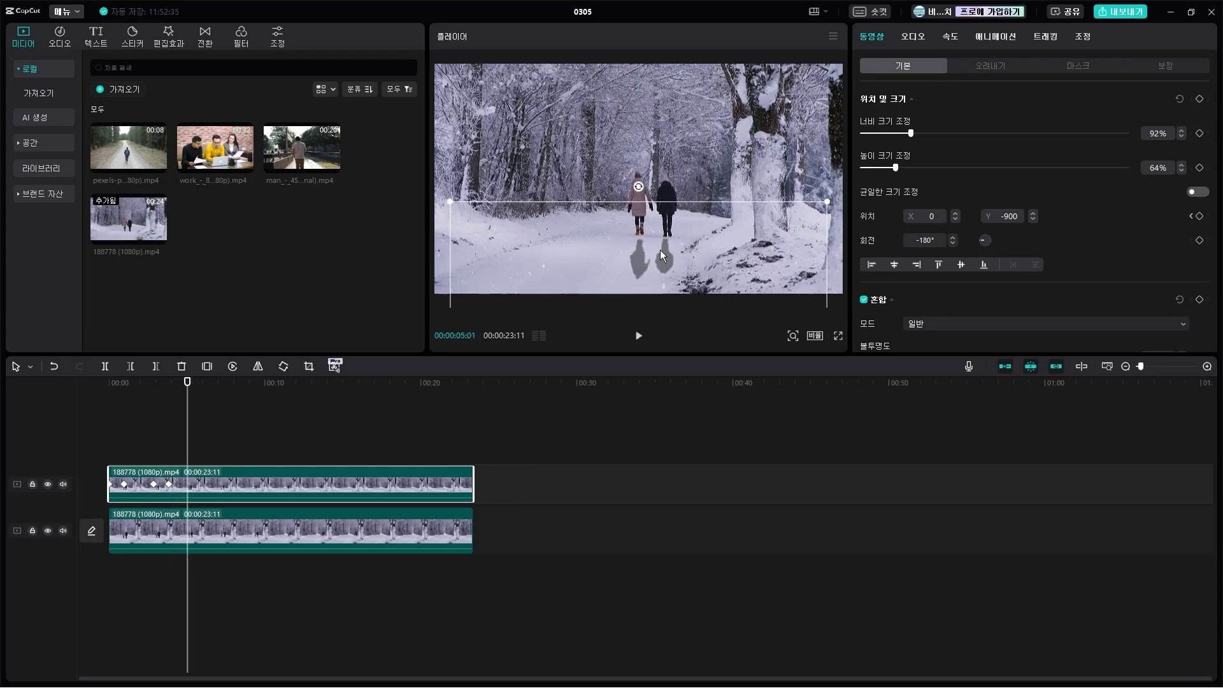
pyautogui.moveTo(662, 244)
pyautogui.mouseDown()
pyautogui.moveTo(670, 254)
pyautogui.moveTo(684, 242)
pyautogui.mouseUp()
pyautogui.press('space')
pyautogui.press('space')
pyautogui.press('space')
pyautogui.press('space')
pyautogui.press('space')
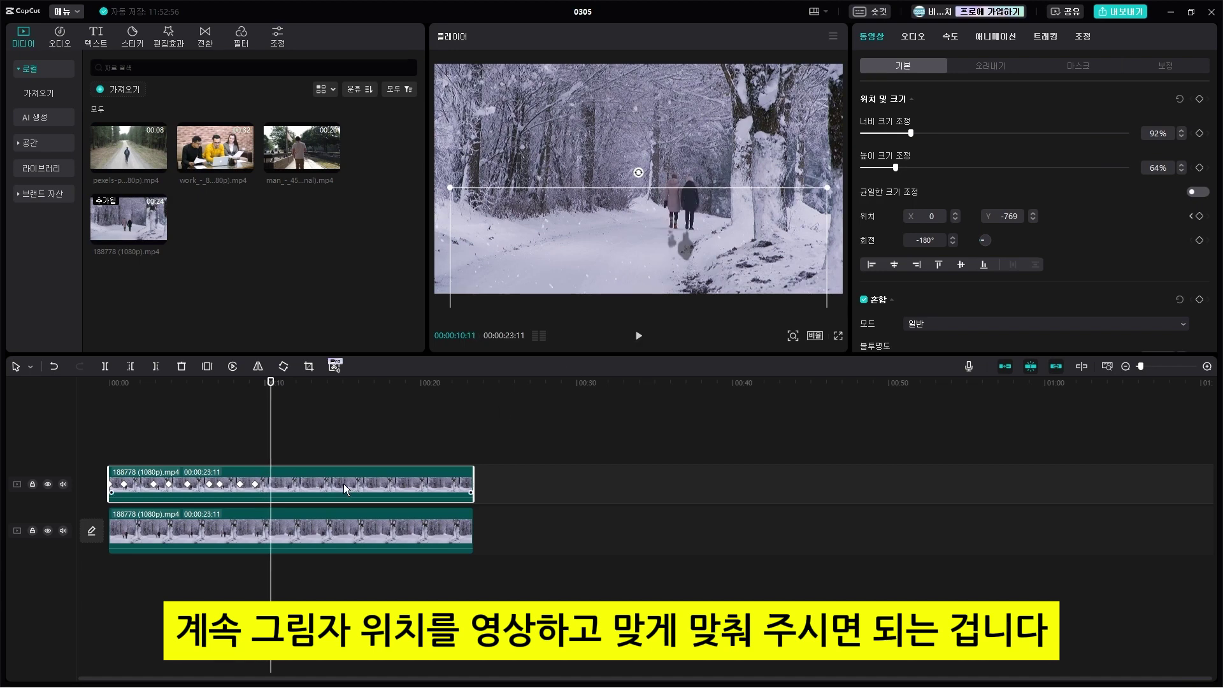
# Deselect the shadow clip and play the snowy couple video from the start to check that the shadow follows their feet.
pyautogui.press('Home')
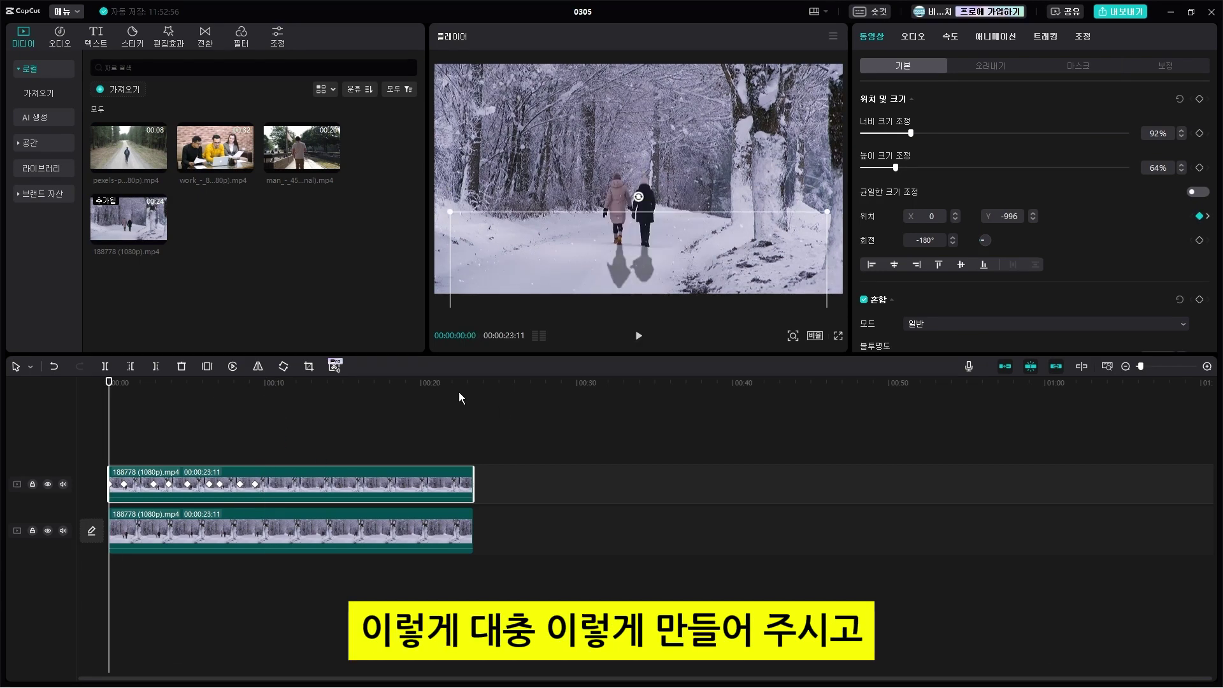
pyautogui.click(498, 400)
pyautogui.press('Home')
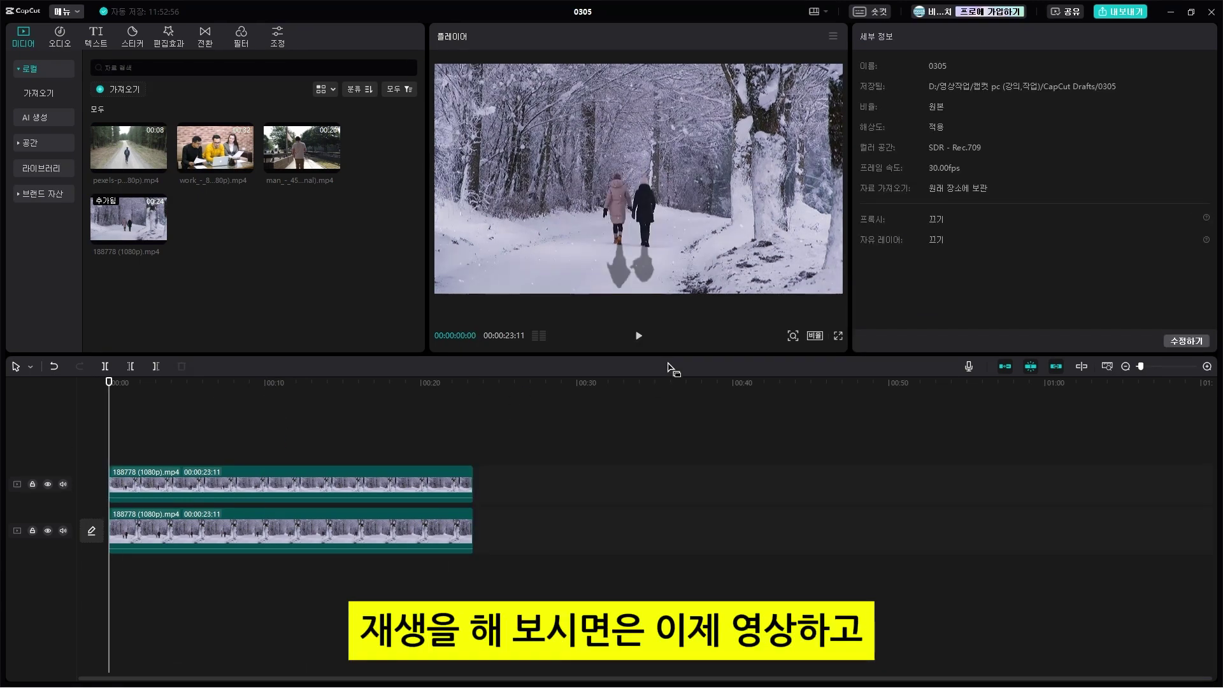
pyautogui.click(639, 336)
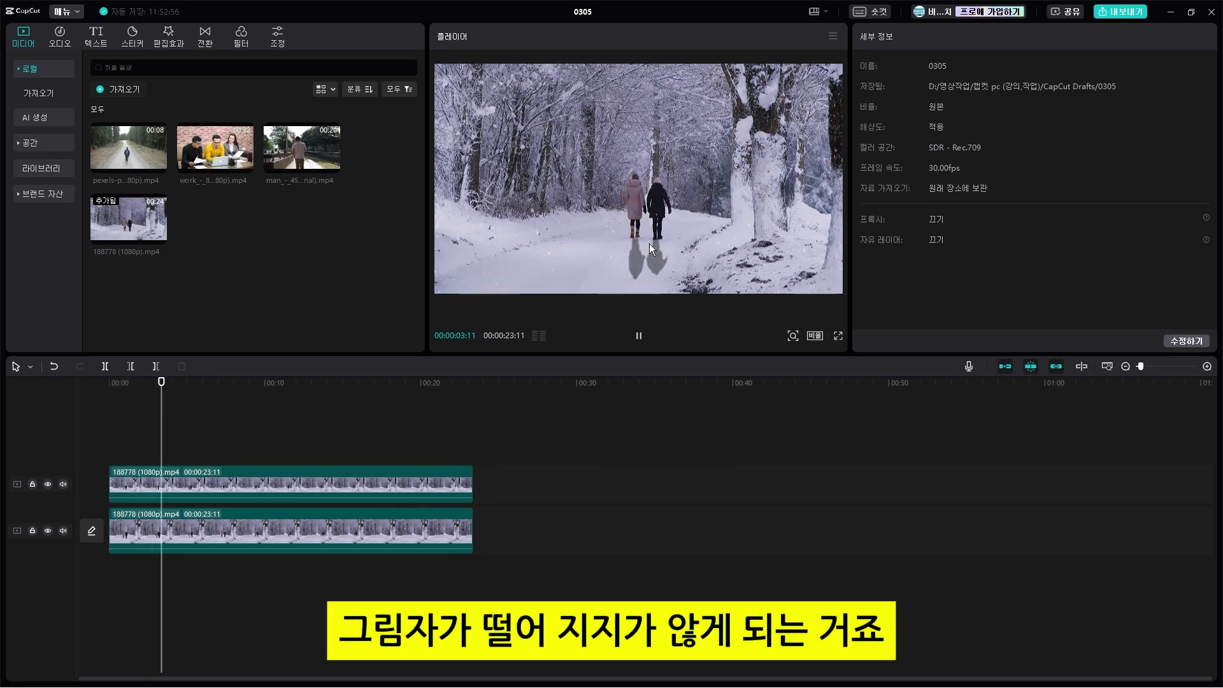
pyautogui.click(380, 481)
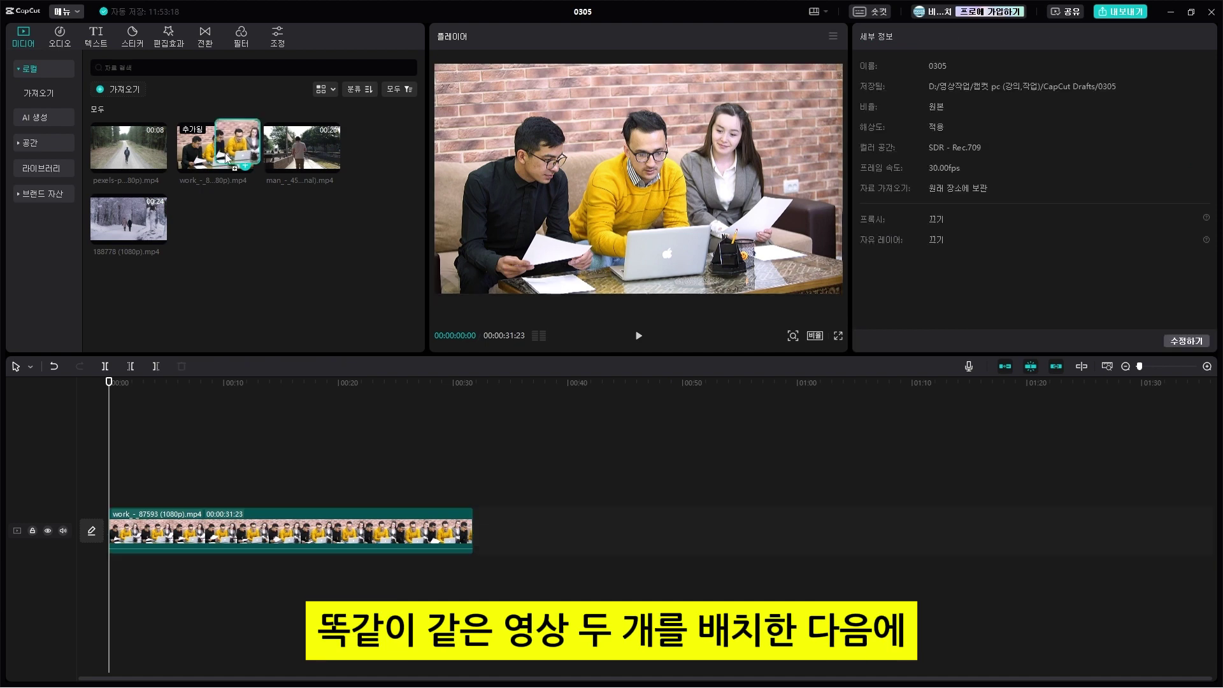
# Stack a second copy of the three-person work video above the first and apply automatic cutout to it.
pyautogui.moveTo(245, 166); pyautogui.dragTo(114, 487)
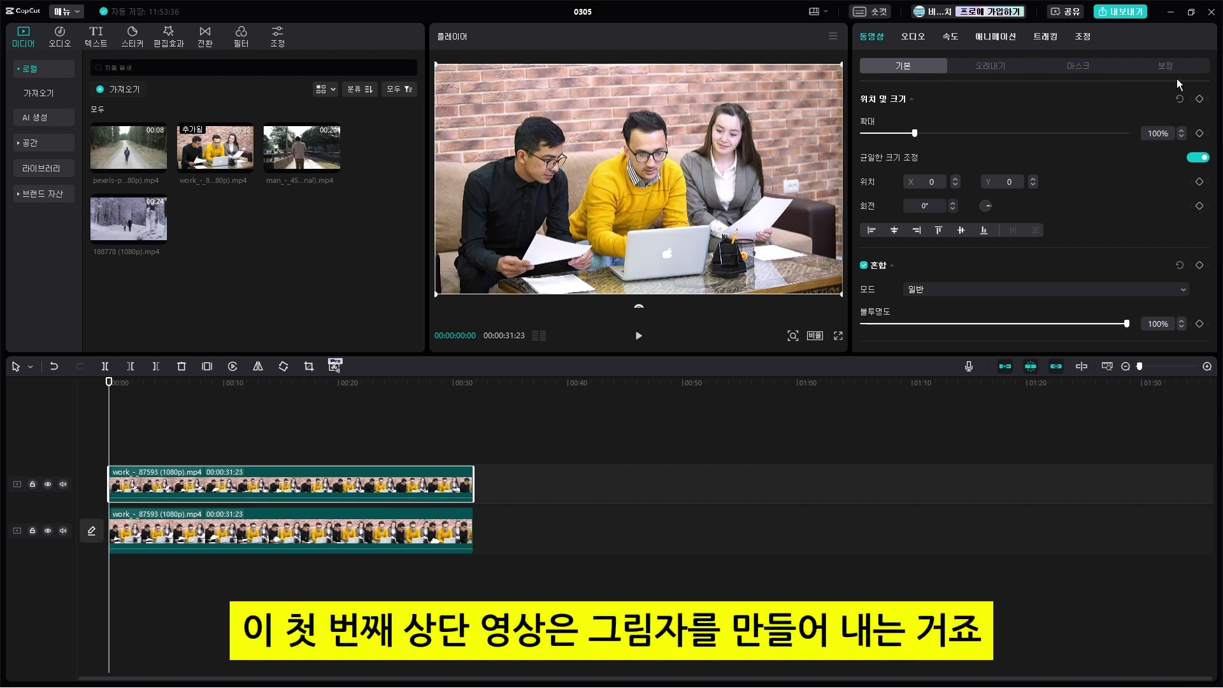
pyautogui.click(1004, 66)
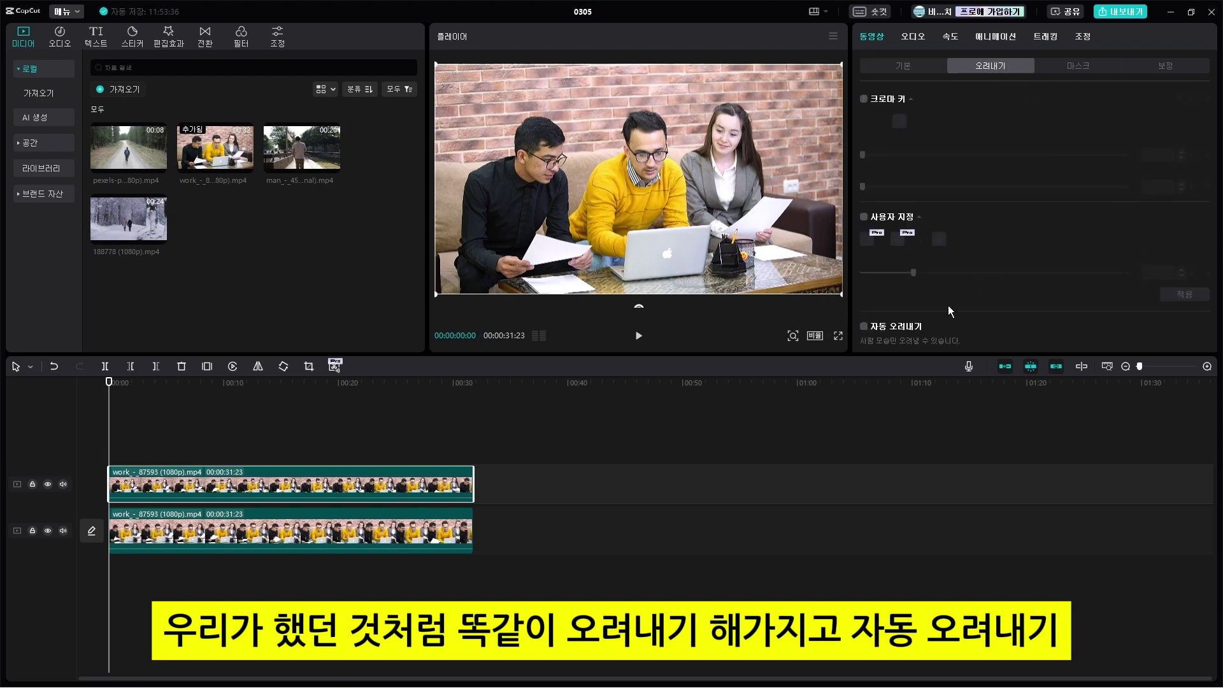
pyautogui.click(864, 327)
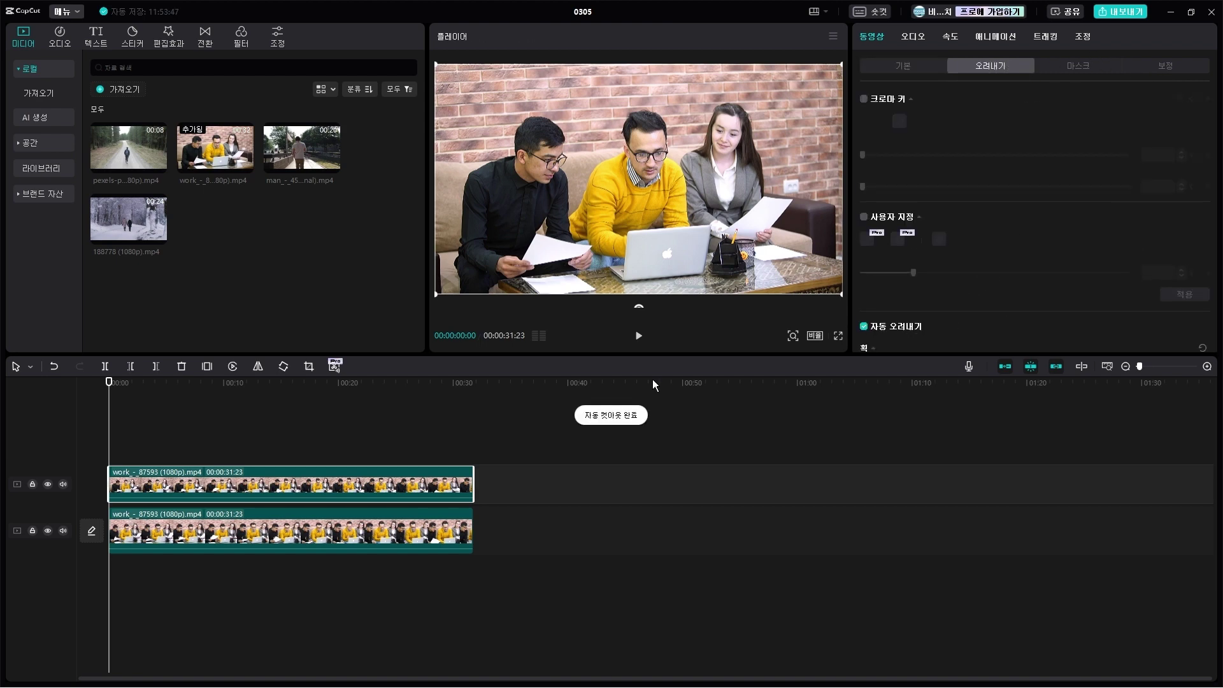
# Turn the upper work clip's cutout into a silhouette by setting brightness, contrast, highlights and blacks to -50.
pyautogui.click(1086, 37)
pyautogui.scroll(-8, 945, 230)
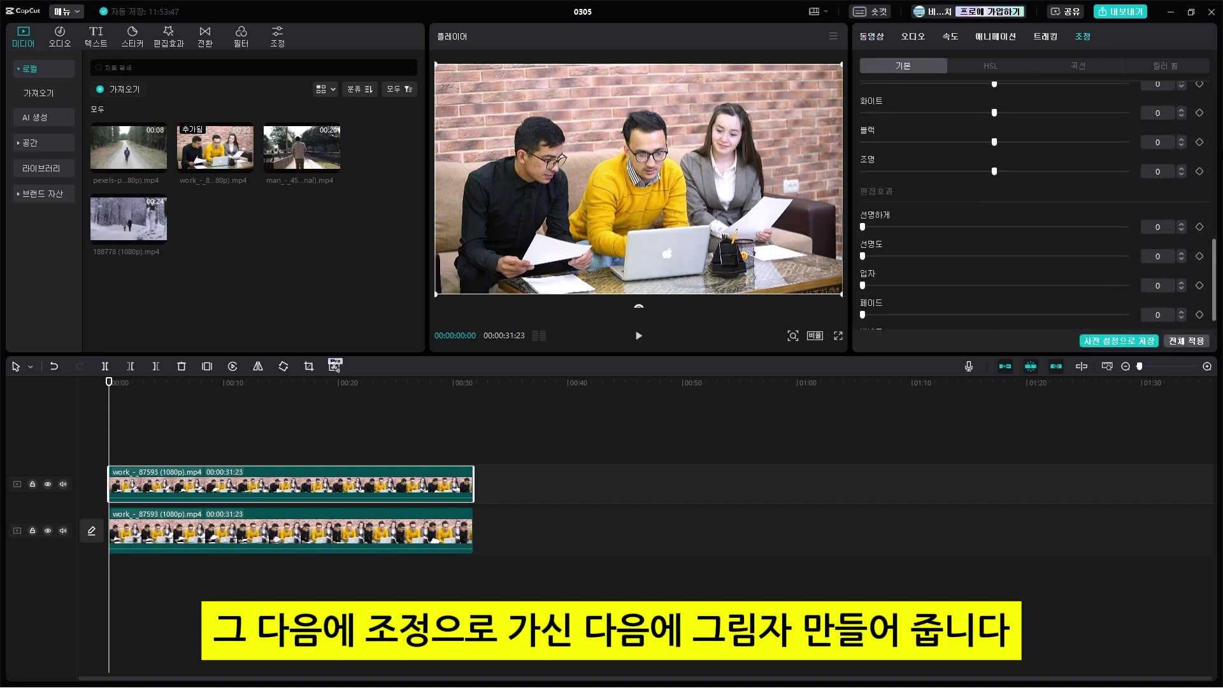
pyautogui.scroll(5, 1046, 208)
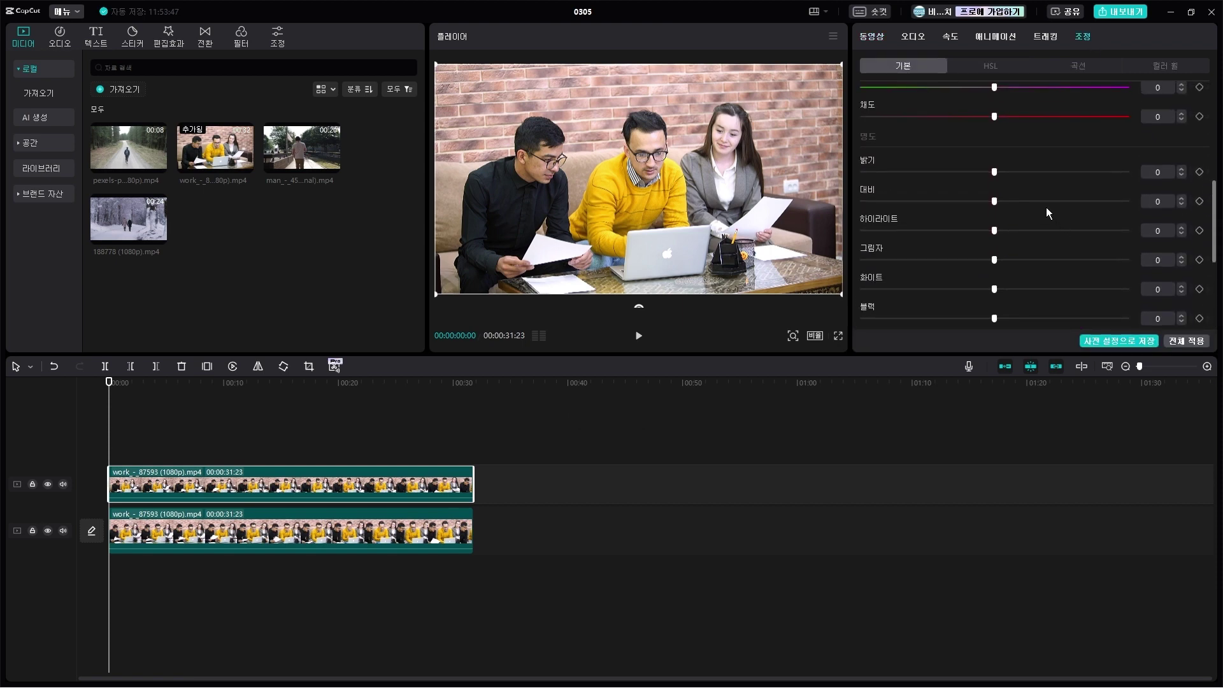
pyautogui.moveTo(998, 170); pyautogui.dragTo(862, 172)
pyautogui.moveTo(994, 201); pyautogui.dragTo(863, 201)
pyautogui.moveTo(988, 232); pyautogui.dragTo(788, 242)
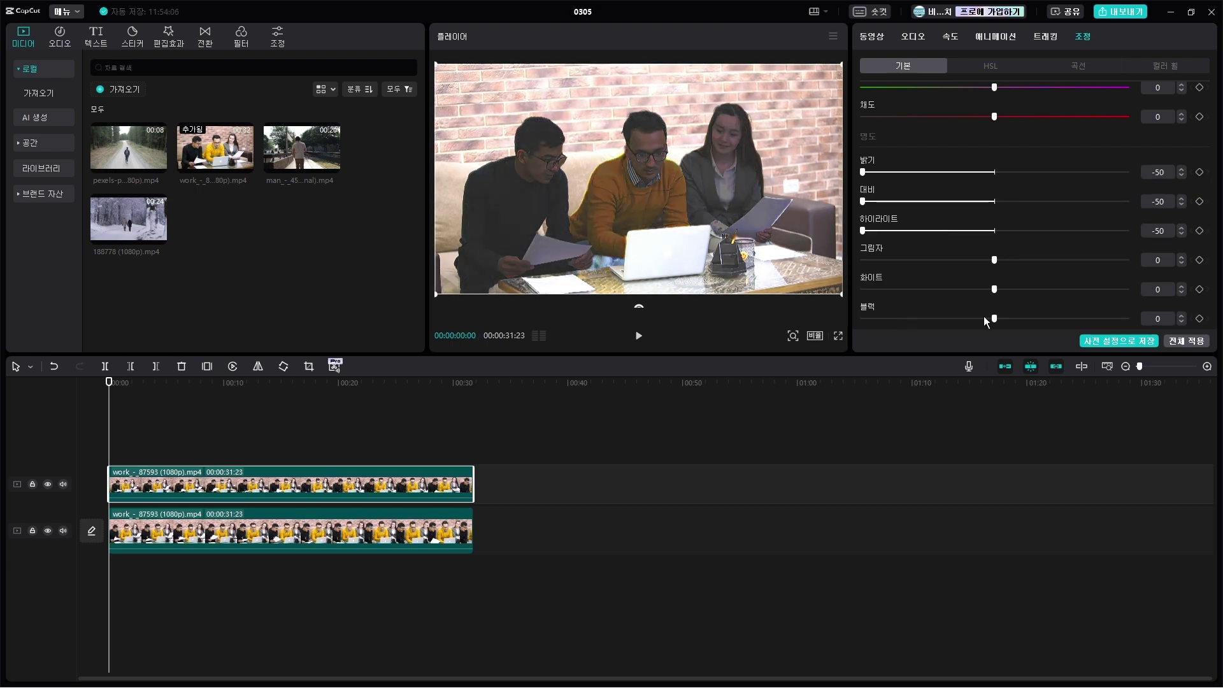
pyautogui.moveTo(992, 315); pyautogui.dragTo(831, 311)
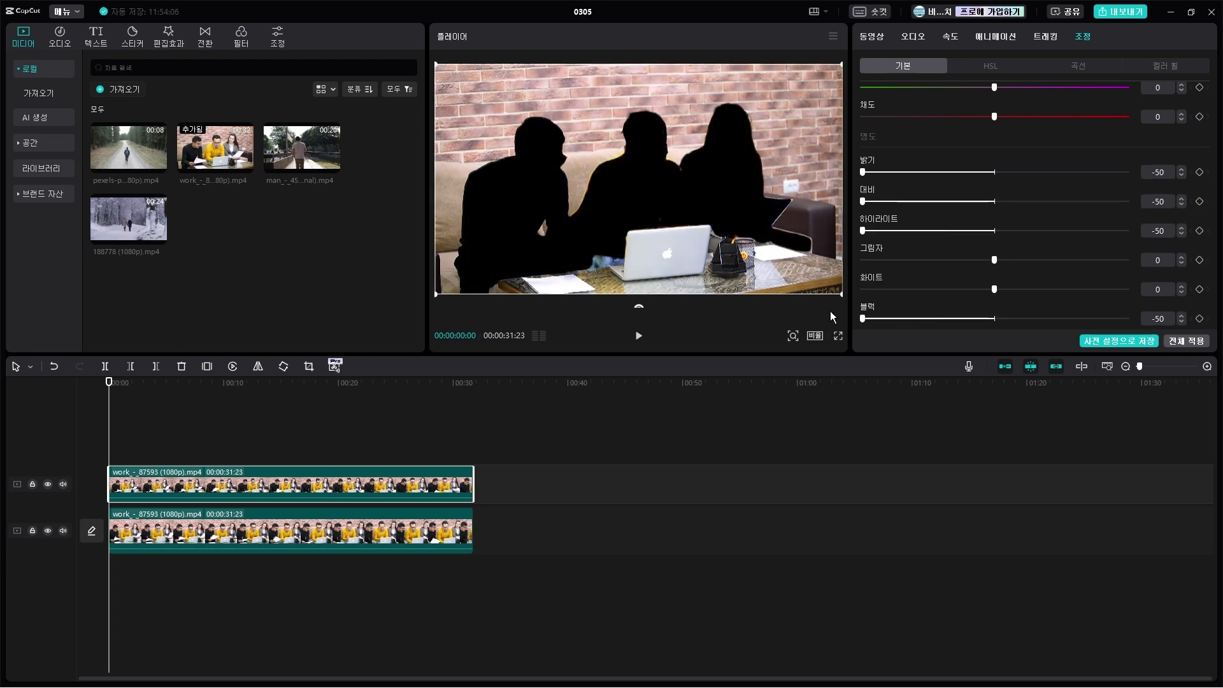
# Reduce the silhouette clip's opacity to 46% and shift it sideways to X -219 behind the three people.
pyautogui.click(874, 38)
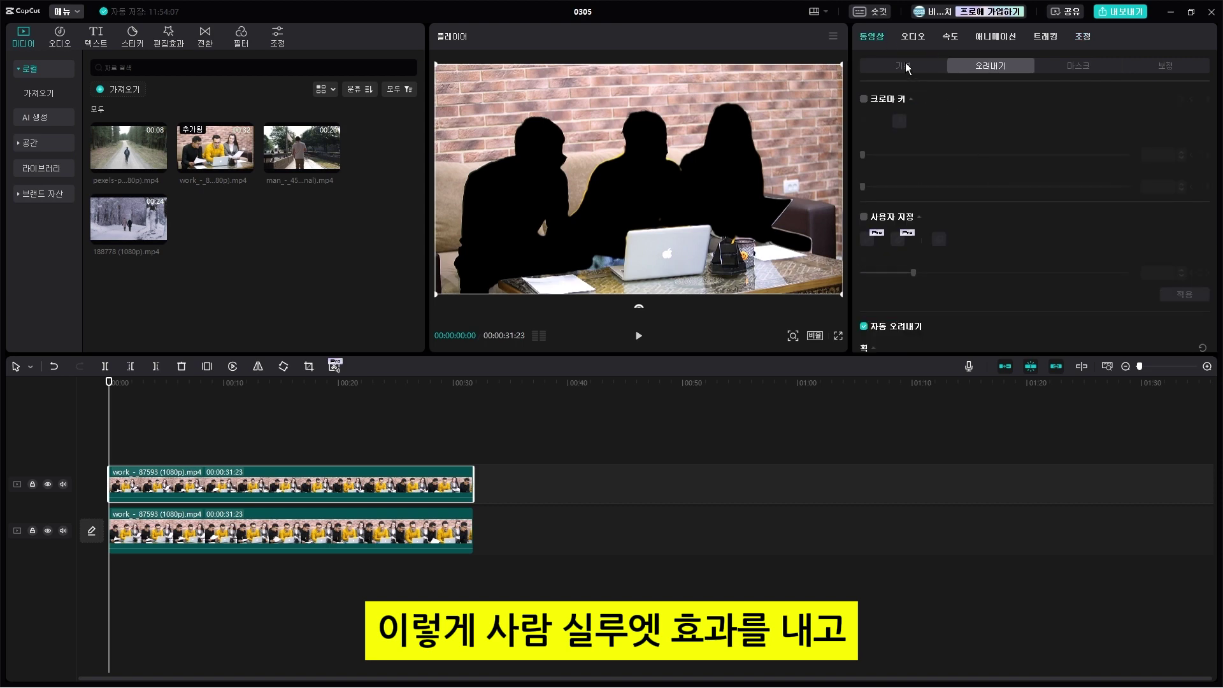
pyautogui.click(905, 65)
pyautogui.moveTo(1129, 320); pyautogui.dragTo(991, 344)
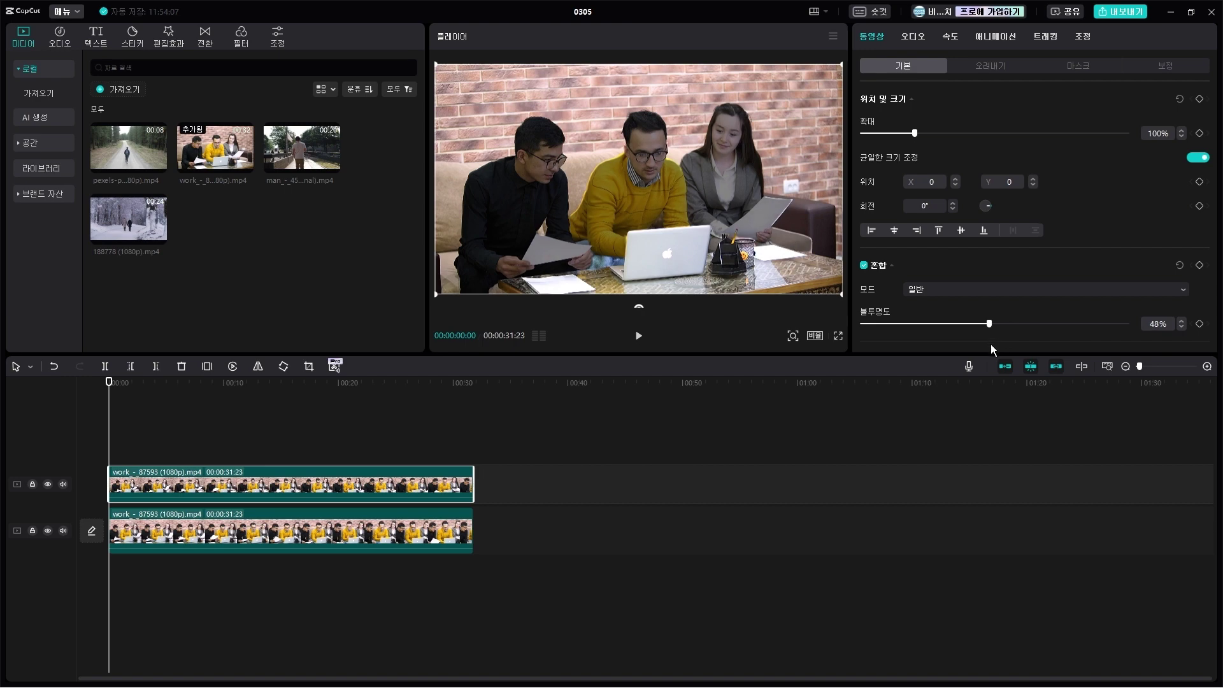
pyautogui.moveTo(698, 172); pyautogui.dragTo(675, 175)
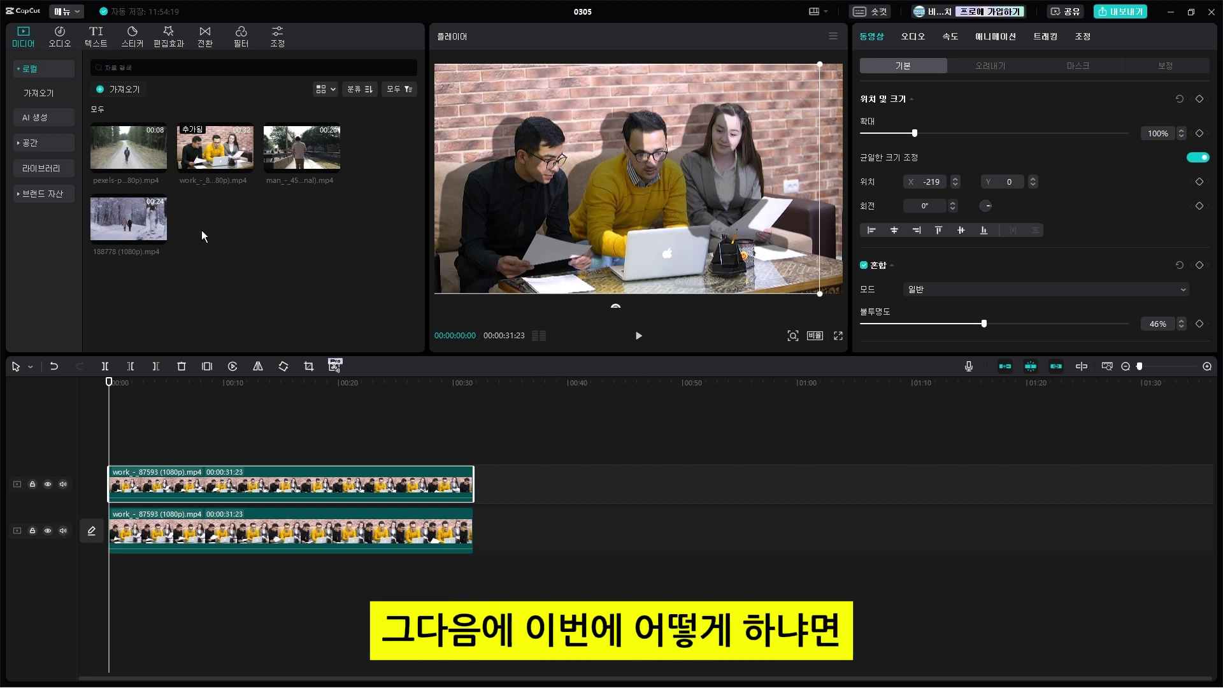
# Add a third copy of the work video on a track above the silhouette and apply automatic cutout to it.
pyautogui.moveTo(212, 145); pyautogui.dragTo(109, 434)
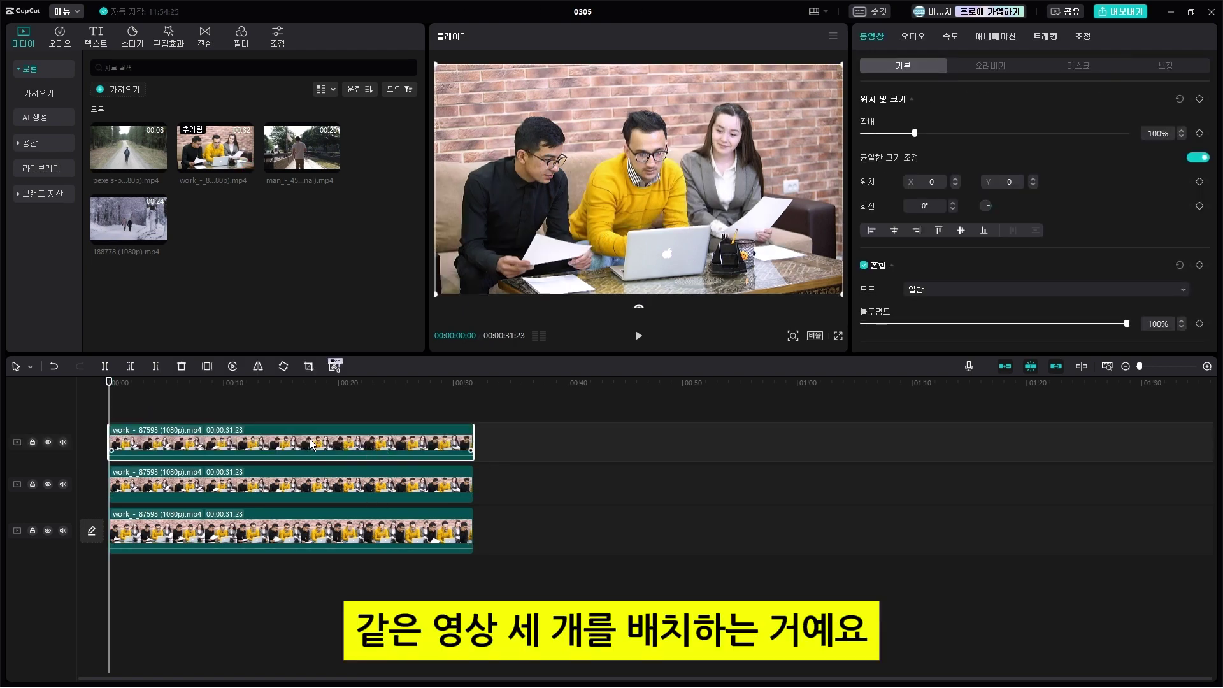
pyautogui.click(1003, 69)
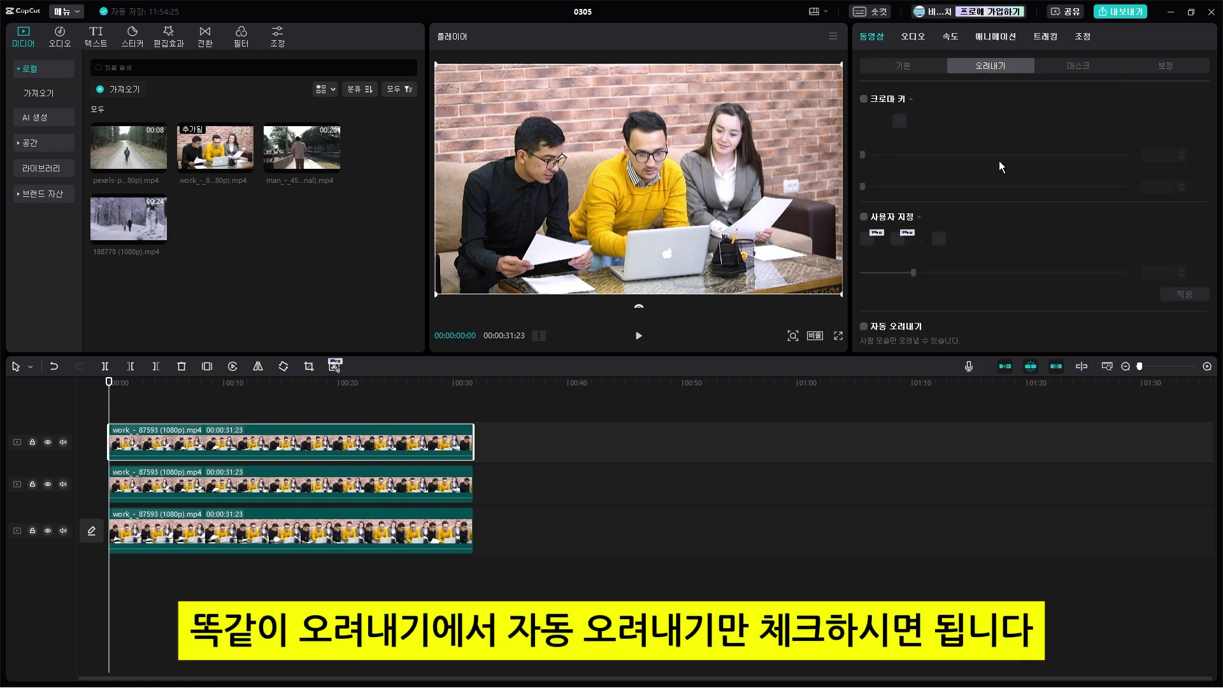
pyautogui.click(864, 327)
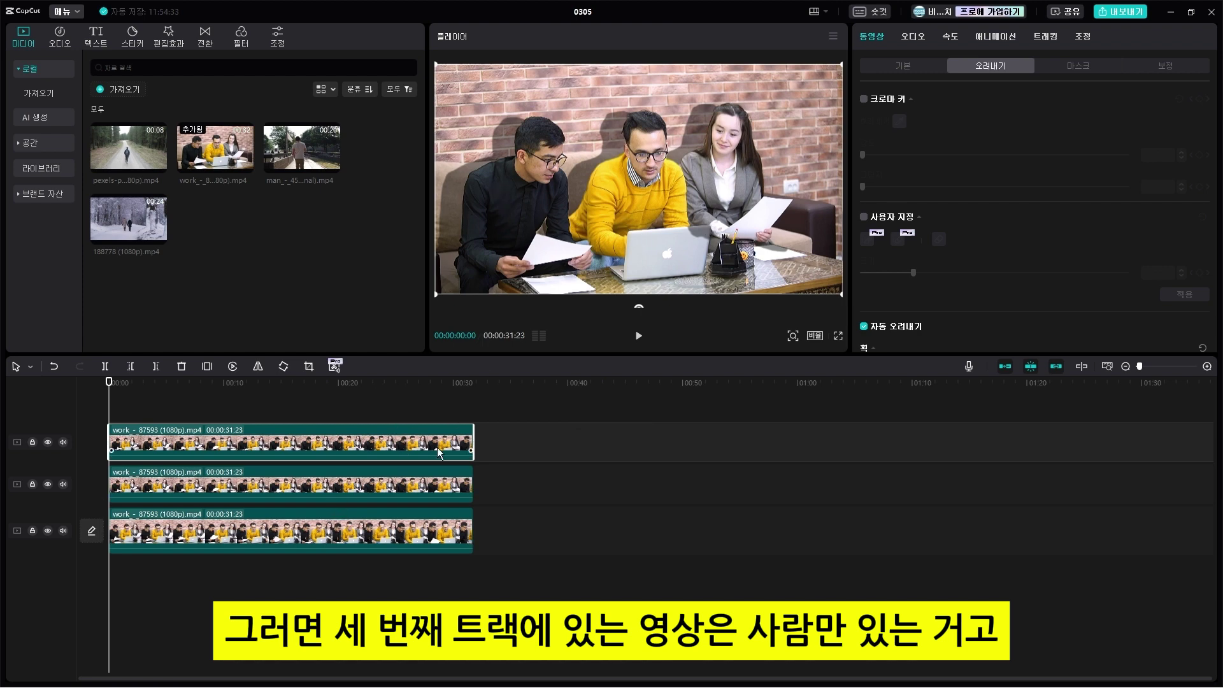
# Review the middle shadow clip and the lowest background clip, and play the work video to check the wall shadow.
pyautogui.click(377, 489)
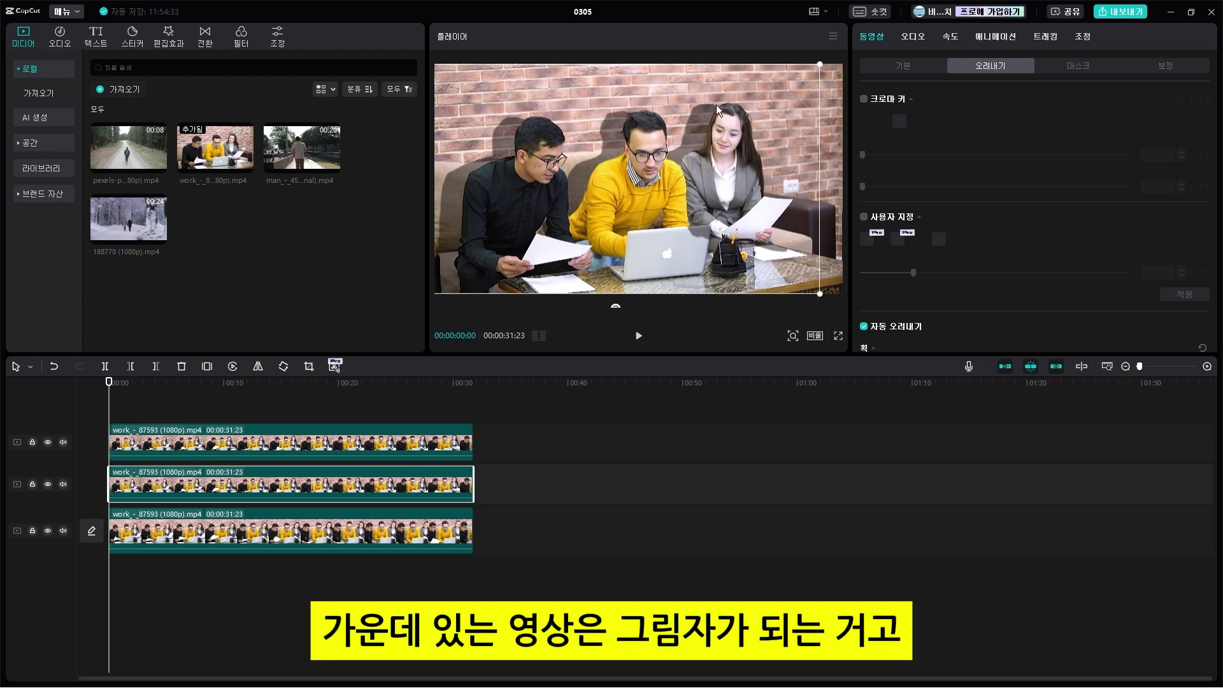
pyautogui.click(317, 532)
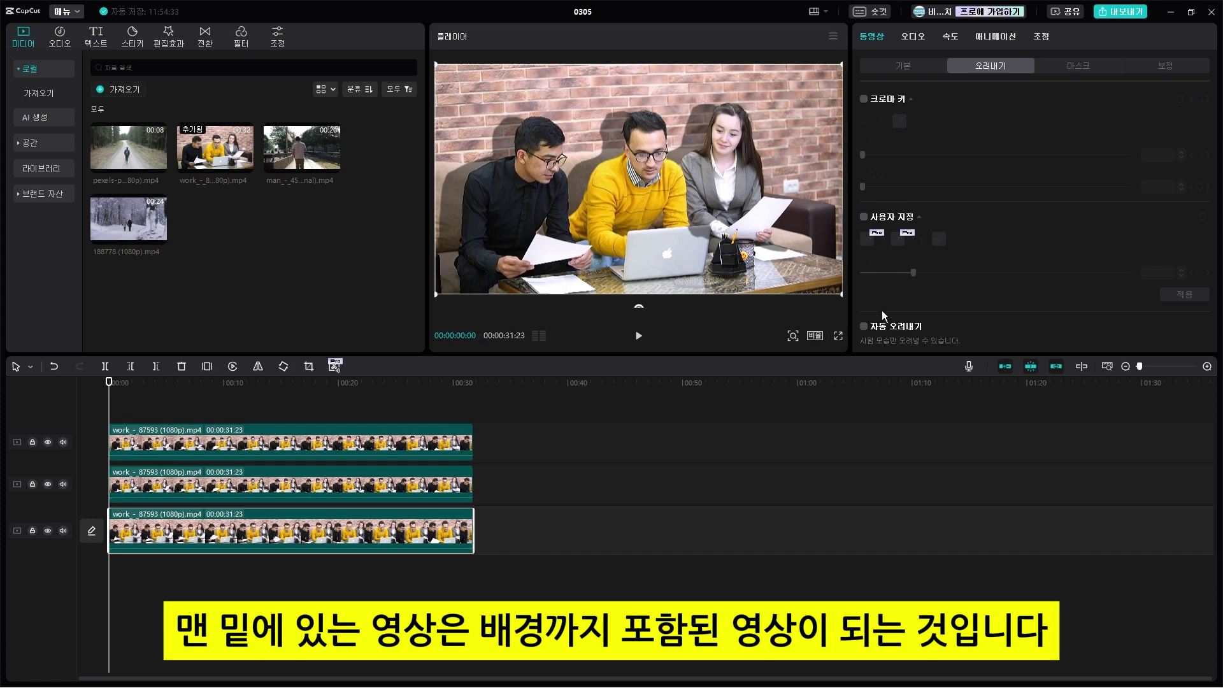
pyautogui.click(639, 335)
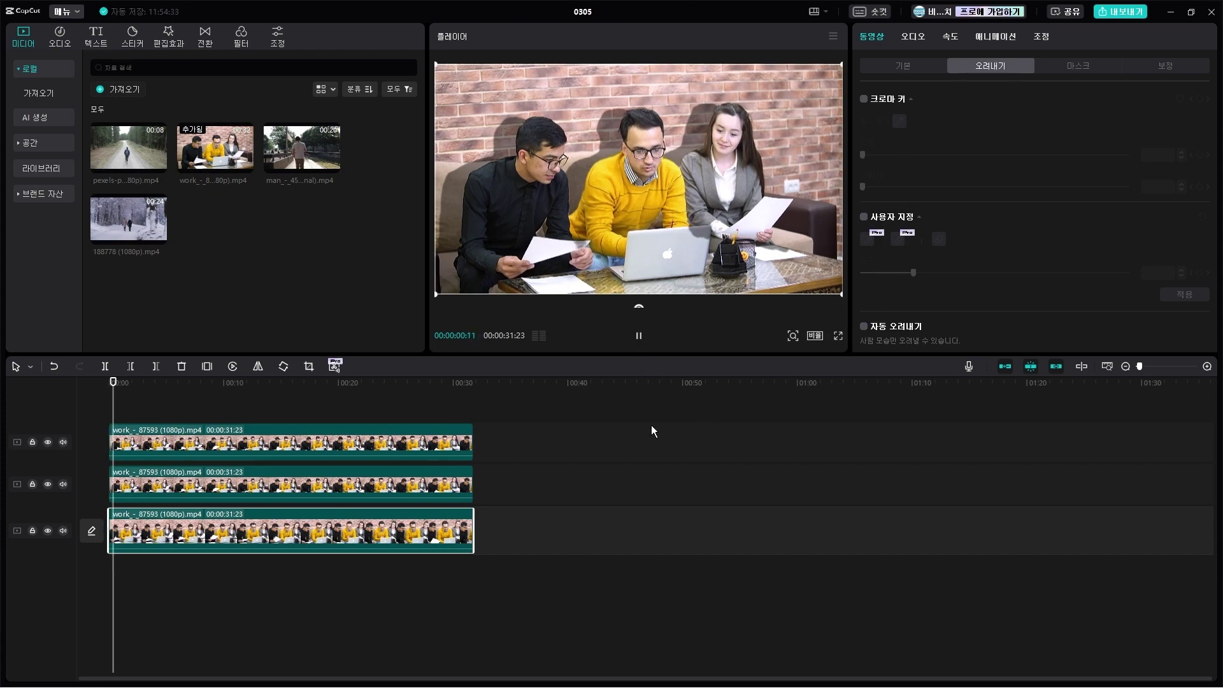